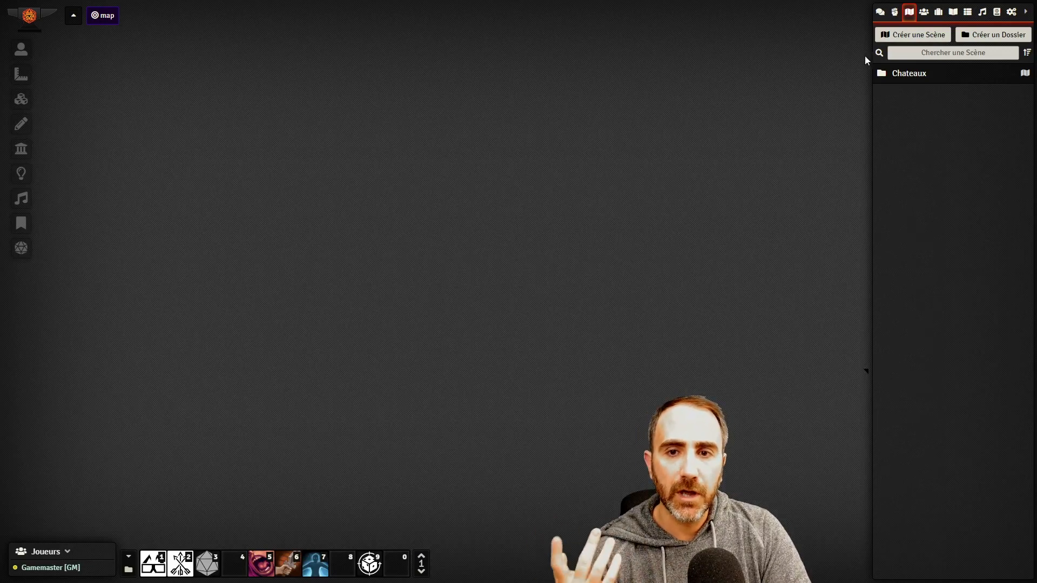
Create a new scene named "Tuto"
left_click(914, 34)
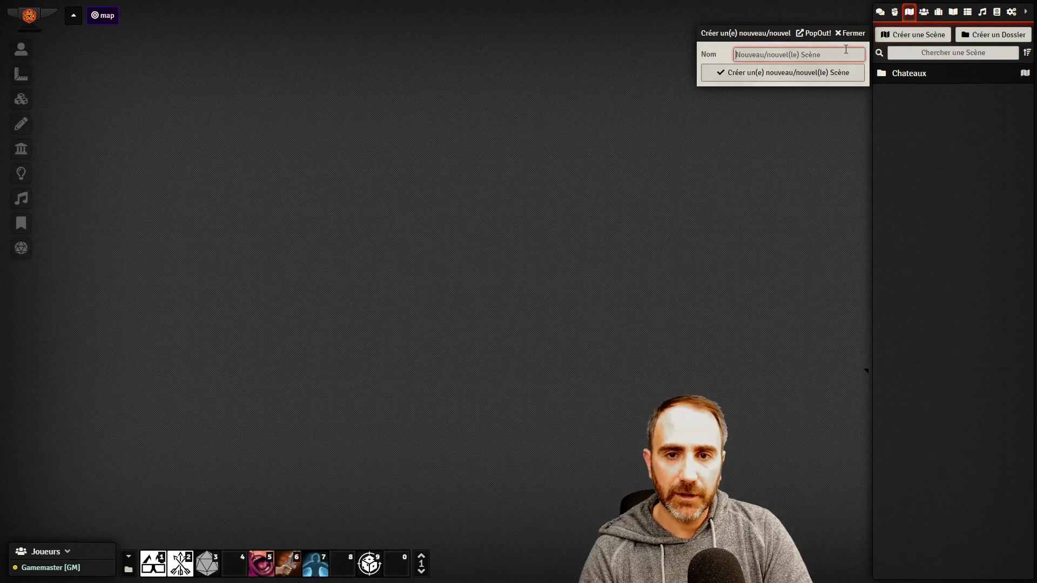
type("Tuto")
key("Return")
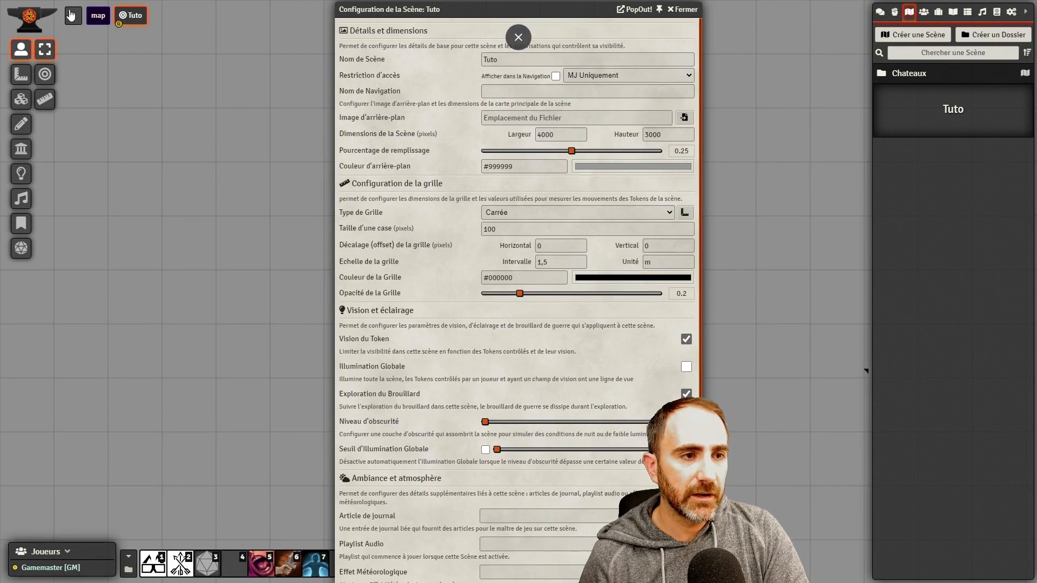
Show the Tuto scene in the navigation and set its access restriction to Tous les Joueurs
left_click(556, 76)
left_click(589, 74)
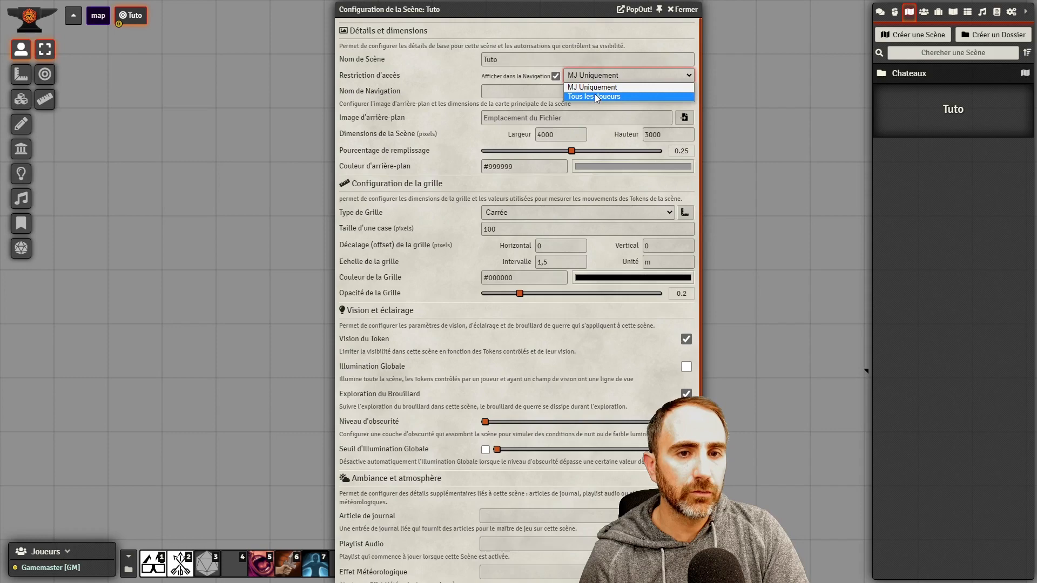
left_click(595, 94)
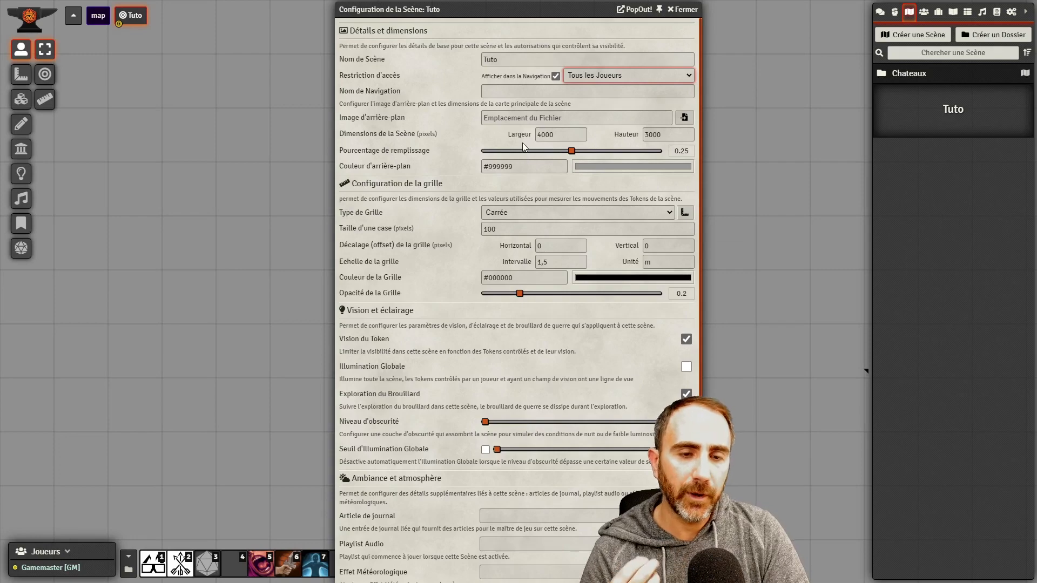
Set the scene's navigation name to "Tour de mage"
left_click(486, 91)
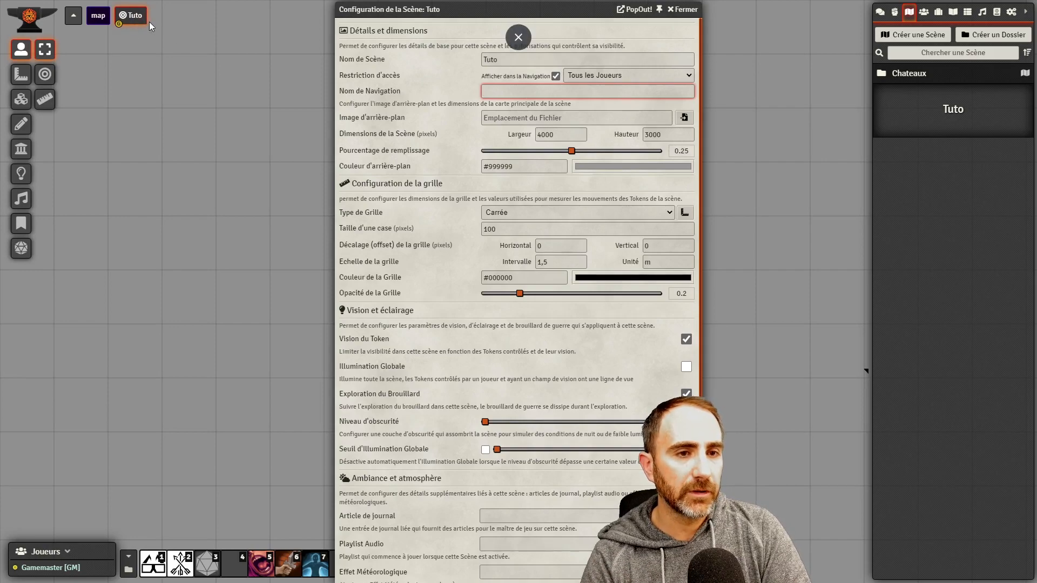
left_click(550, 93)
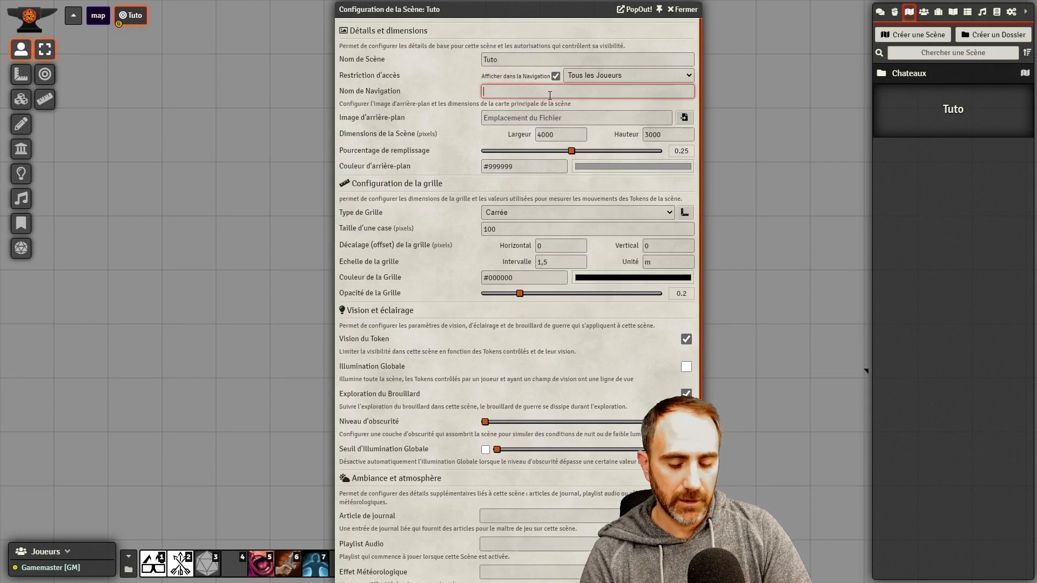
type("Tour de mage")
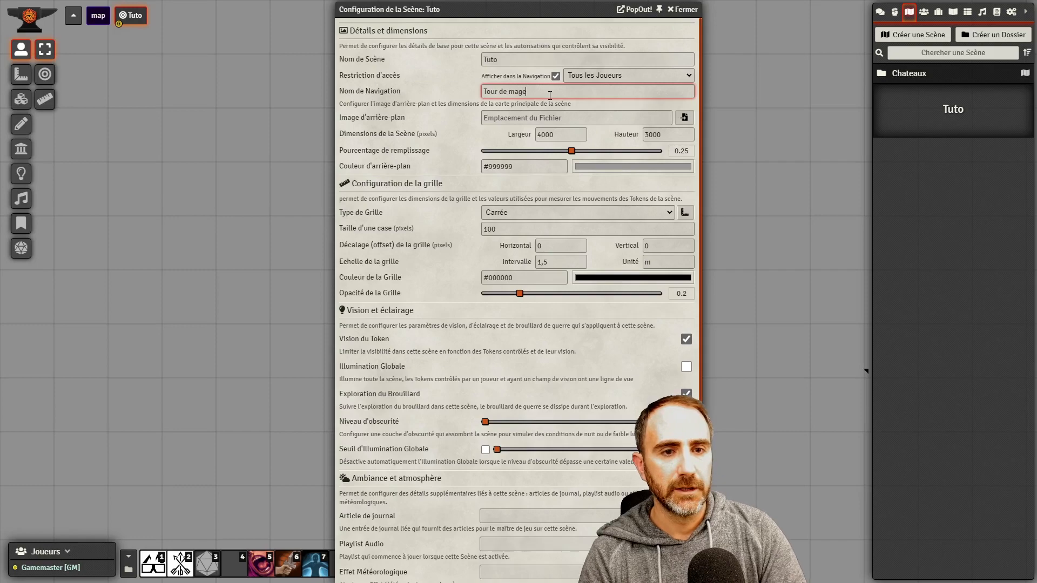
Use HeroicMaps_Tower_Wizards_House_Study_floor_VTT_GRID.jpg as the scene's background image and save the configuration, accepting the dimension change
left_click(547, 115)
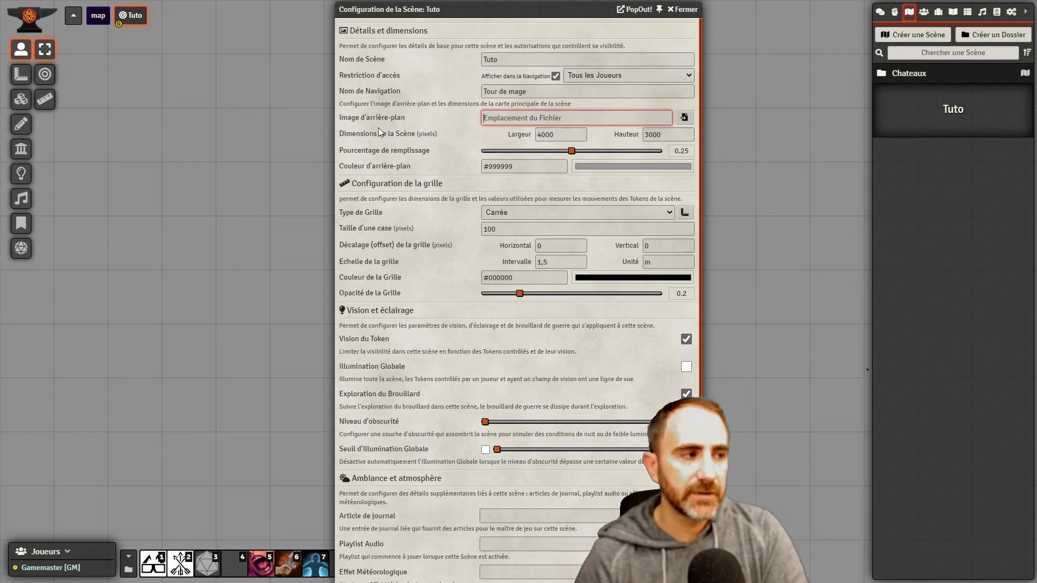
left_click(683, 119)
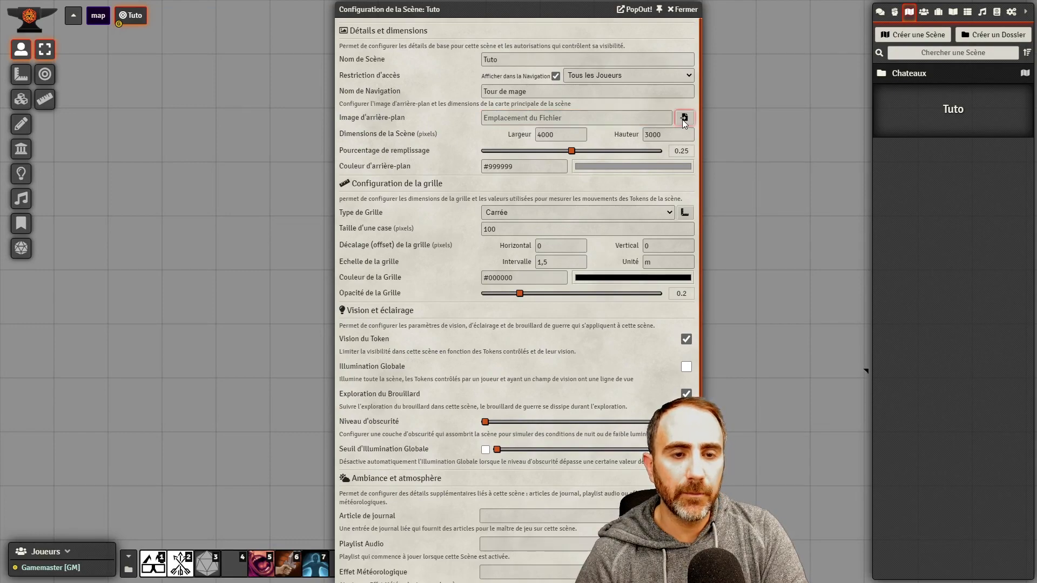
scroll(427, 313, "down", 1)
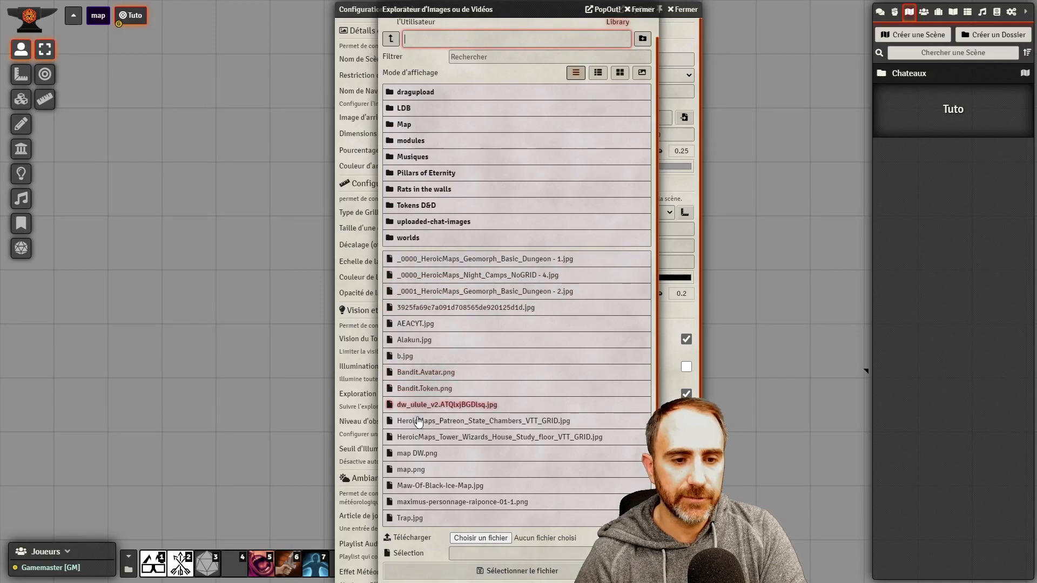
left_click(467, 440)
scroll(477, 431, "down", 2)
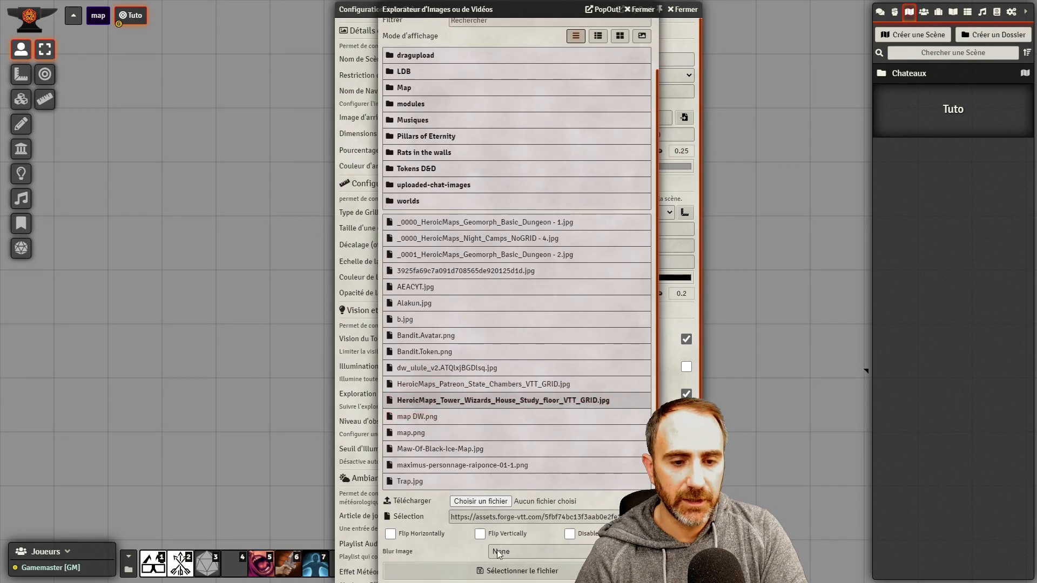
left_click(485, 575)
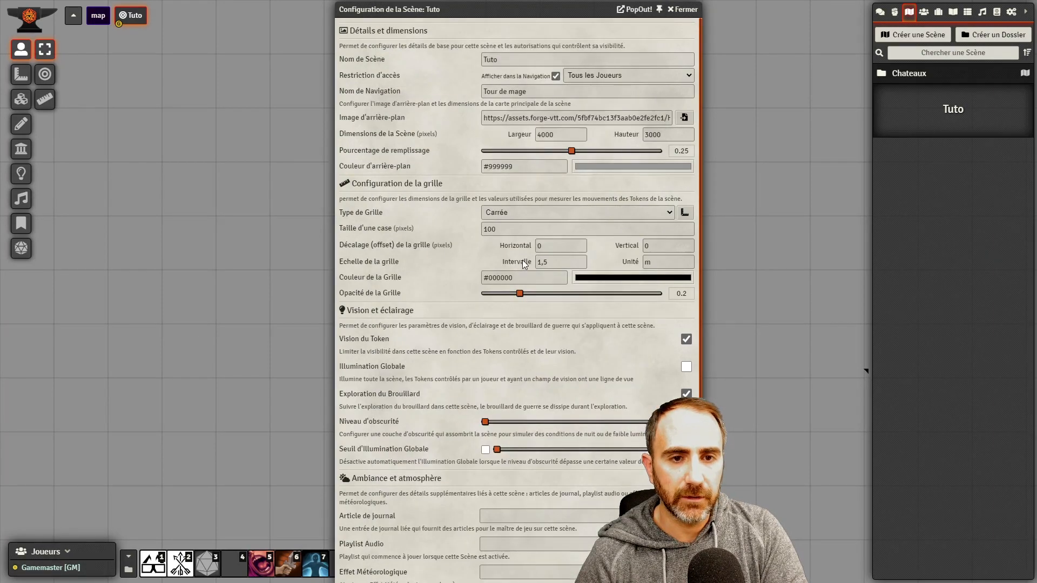
scroll(495, 461, "down", 2)
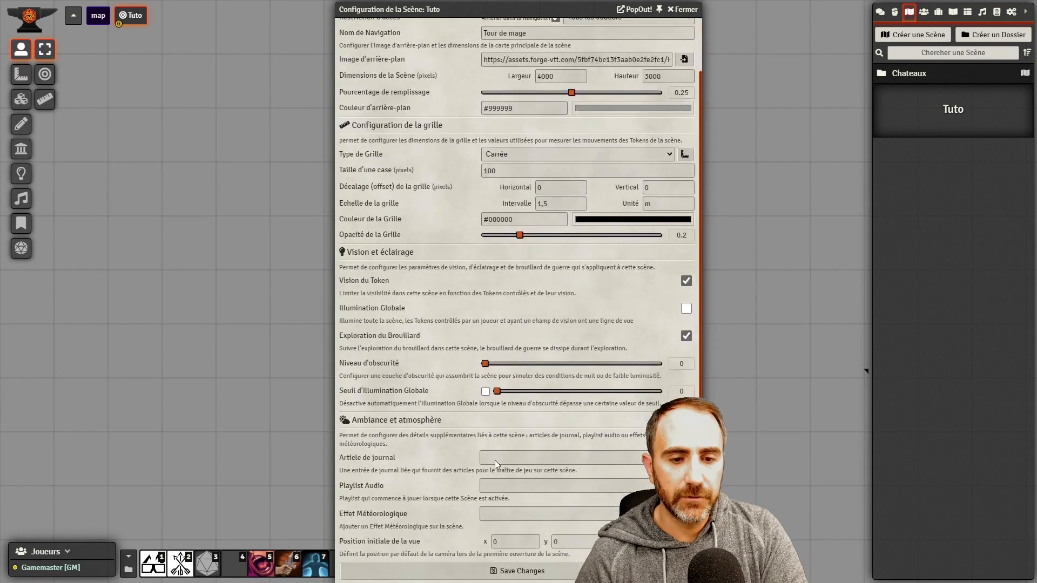
left_click(495, 571)
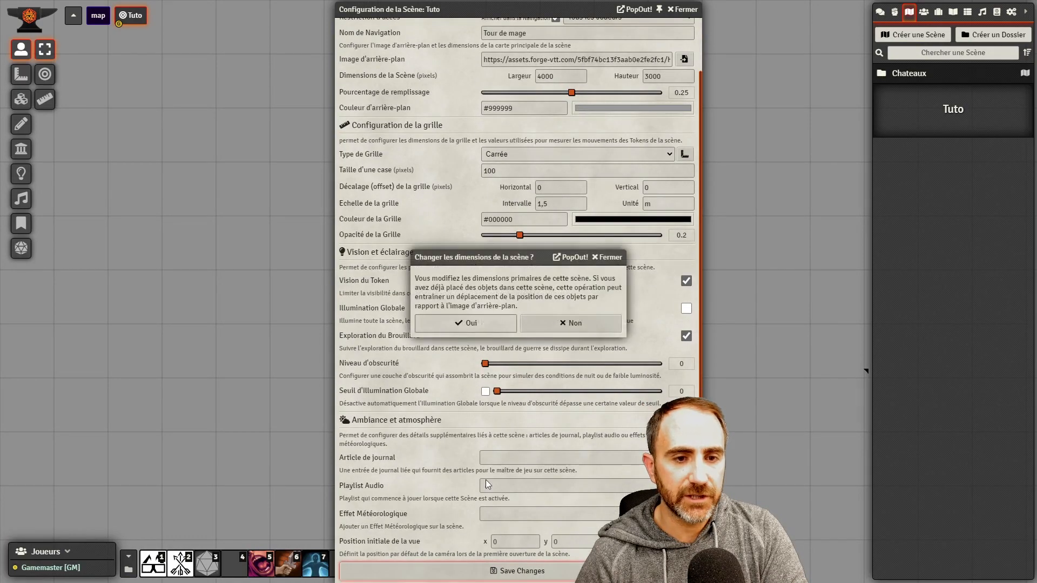
left_click(456, 321)
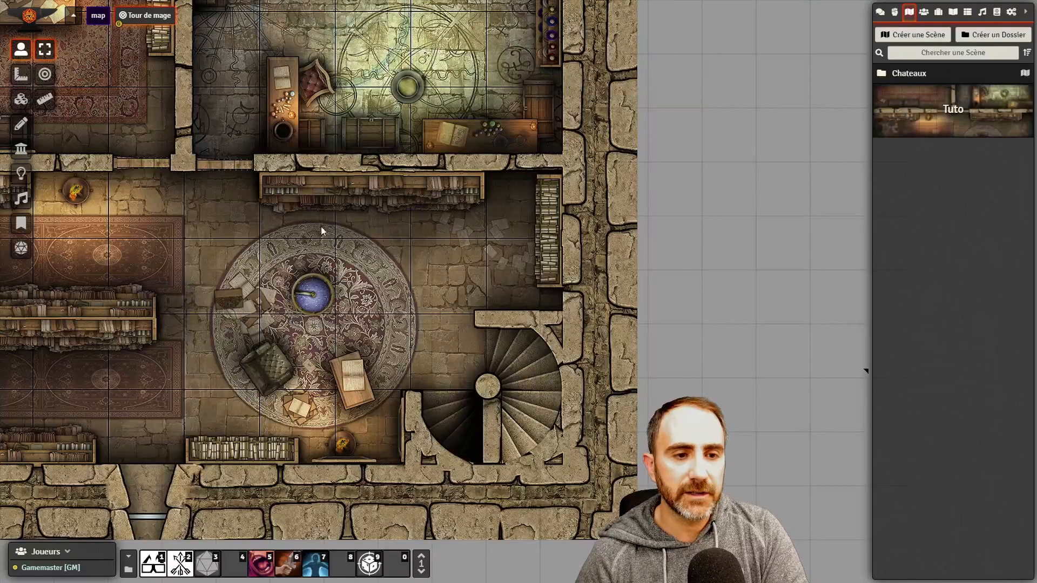
Place a Druid token and a Bandit, capitaine token in the empty margin above the tower map's upper wall
left_click_drag(321, 226, 531, 254)
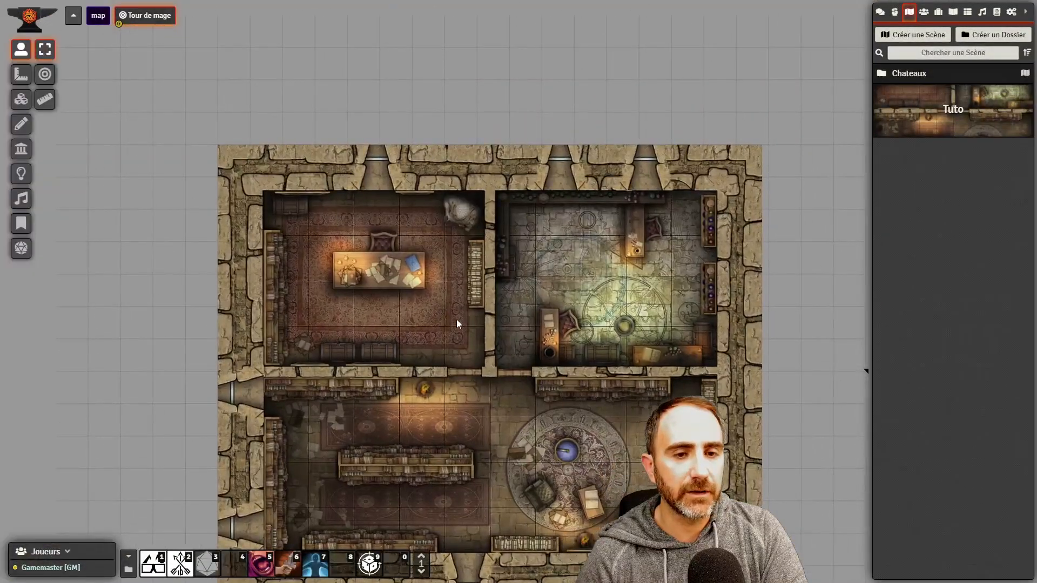
scroll(457, 320, "down", 1)
left_click_drag(446, 355, 456, 302)
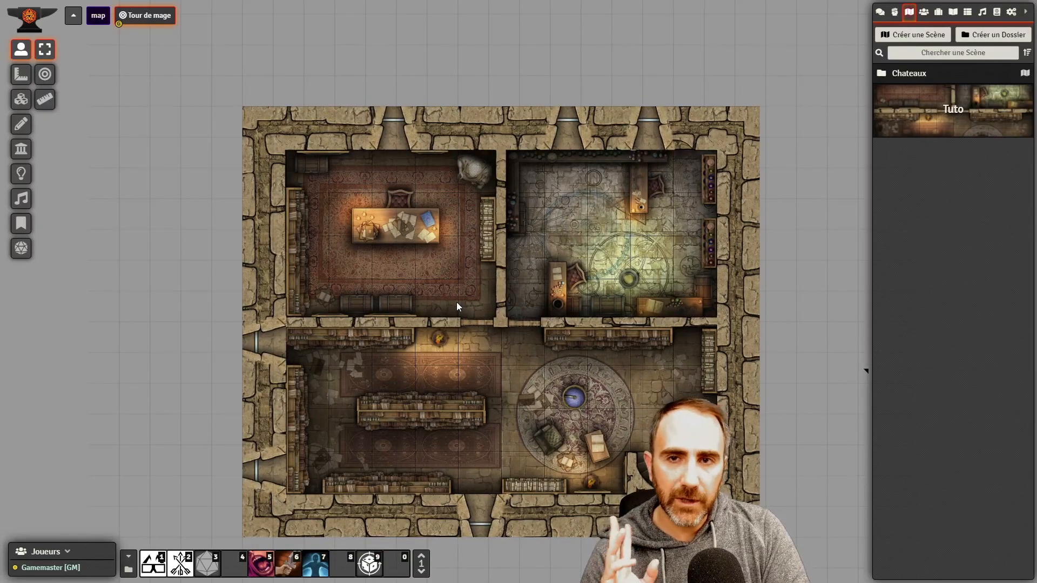
scroll(465, 281, "down", 1)
mouse_move(464, 284)
left_mouse_down()
mouse_move(467, 311)
mouse_move(458, 280)
left_mouse_up()
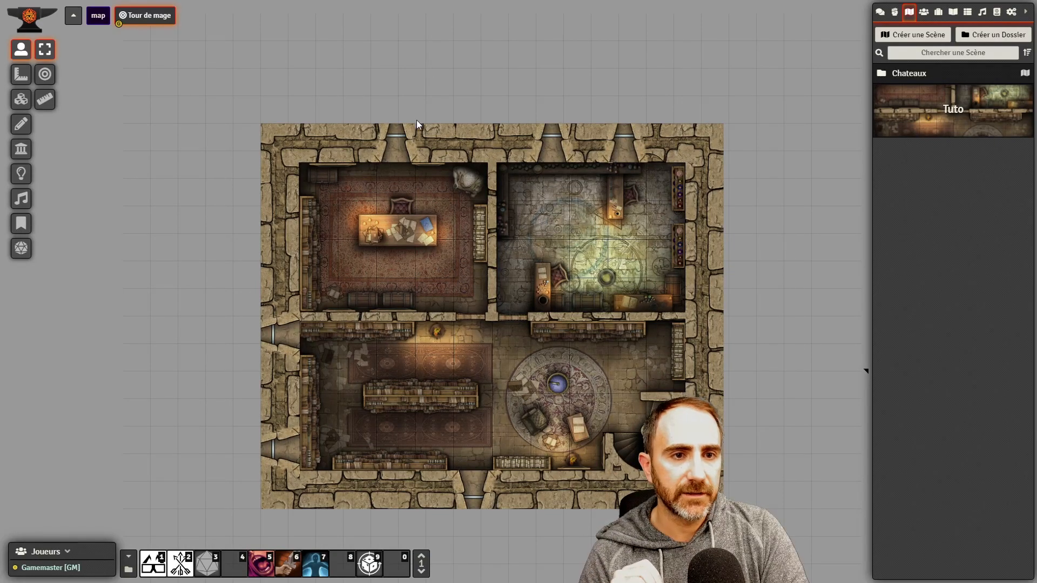
left_click(924, 12)
left_click_drag(907, 208, 411, 96)
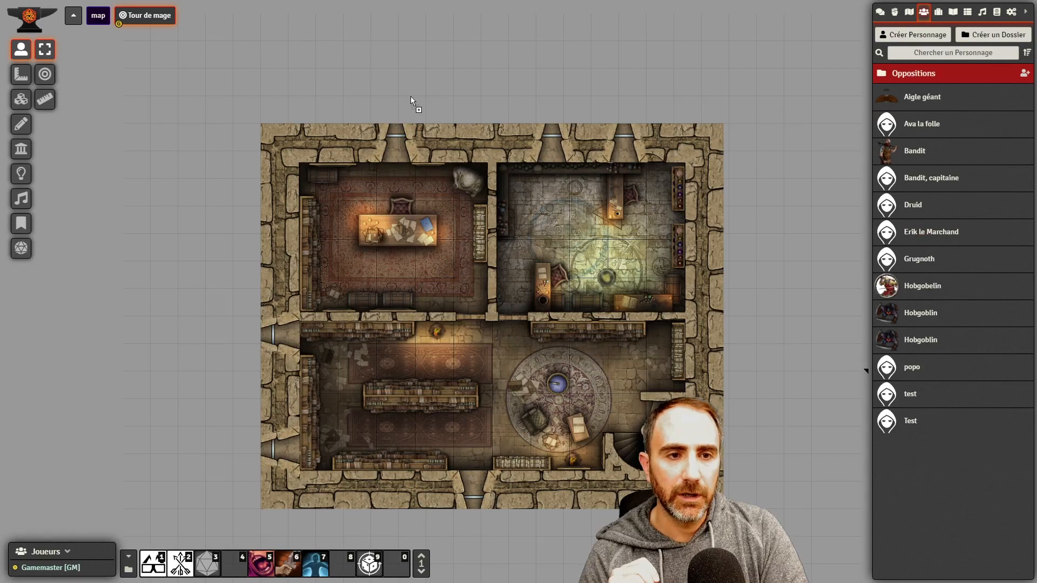
left_click_drag(403, 53, 405, 54)
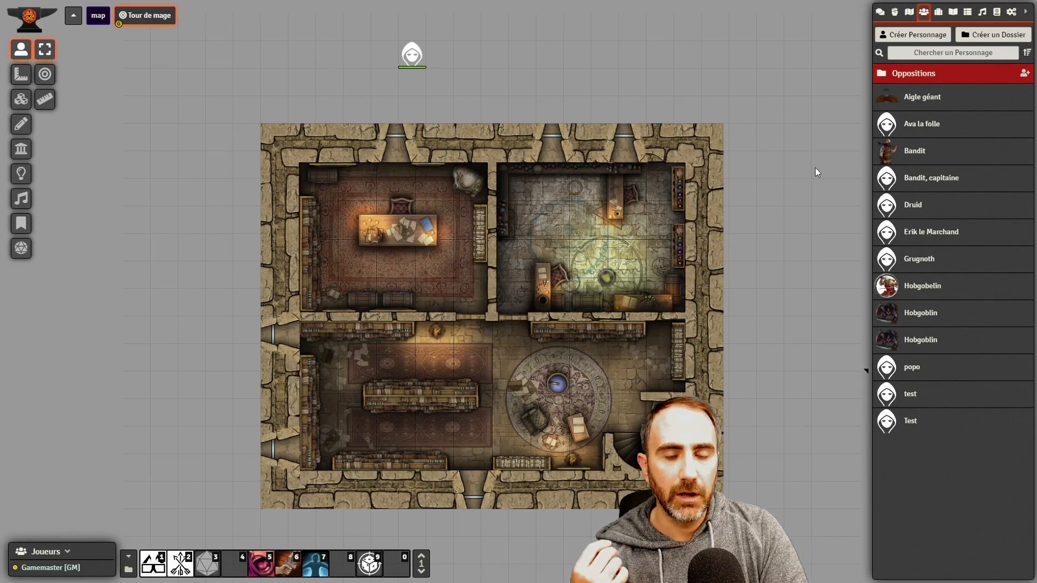
left_click_drag(932, 178, 523, 54)
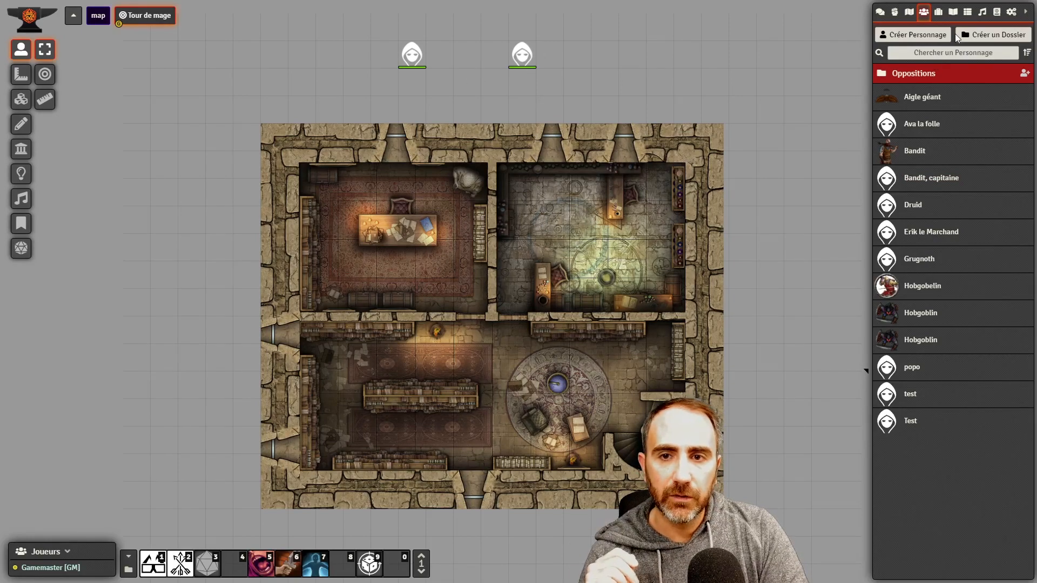
Set the Tuto scene's padding percentage to 0.3 and save, accepting the dimension change
left_click(939, 12)
left_click(909, 12)
right_click(921, 92)
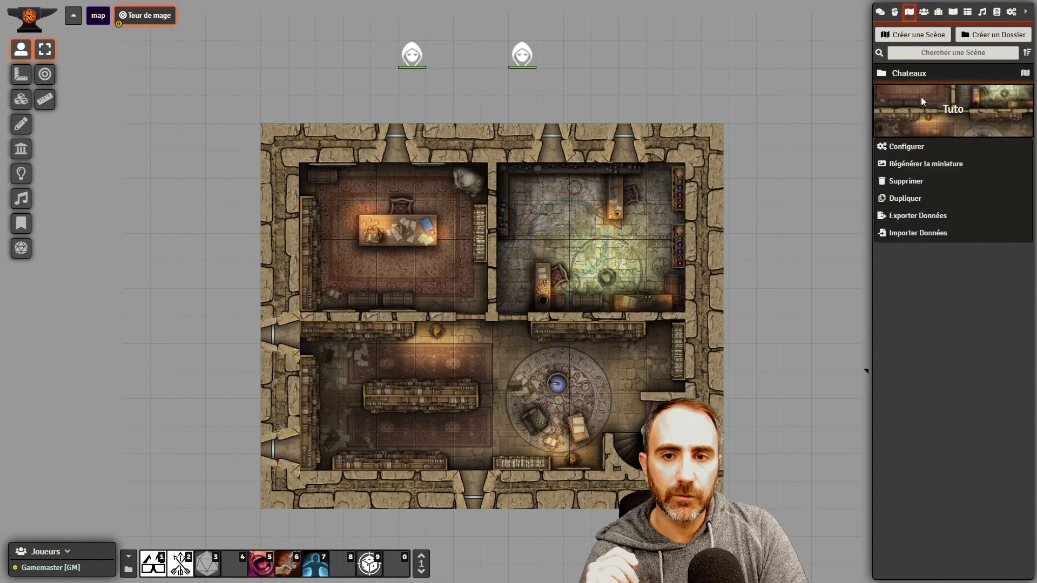
left_click(900, 145)
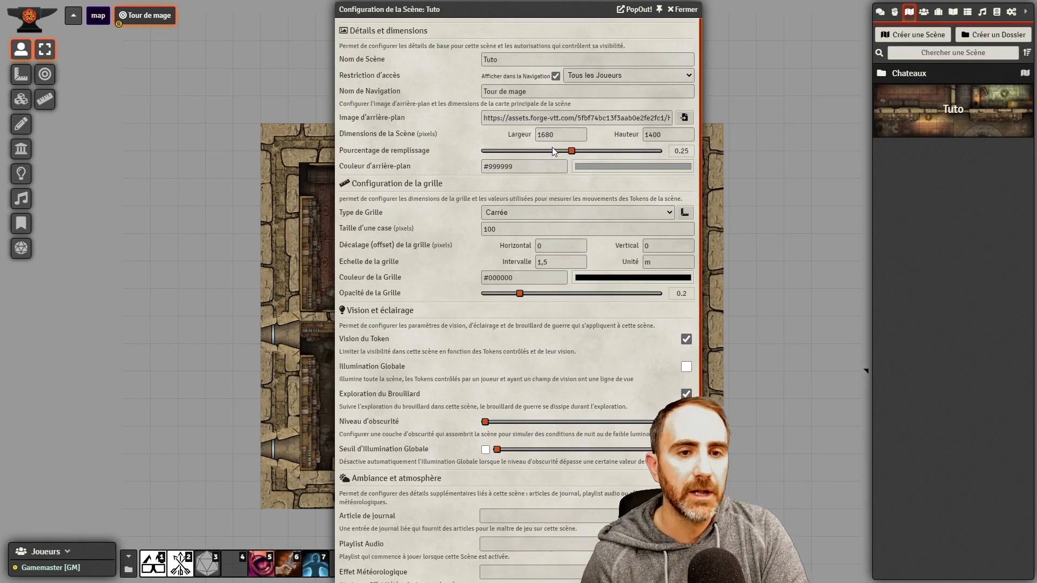
left_click_drag(571, 151, 597, 156)
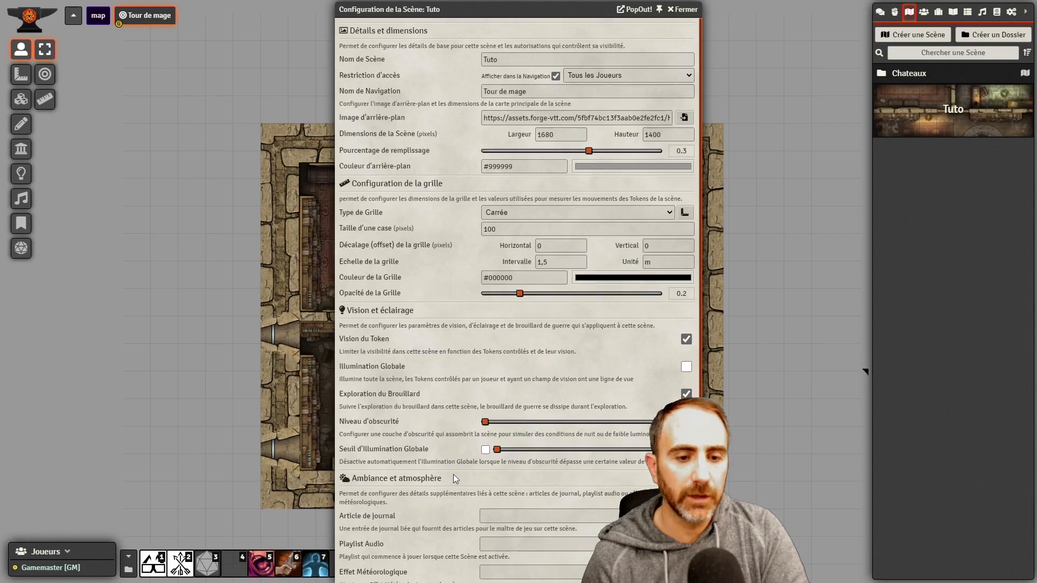
scroll(519, 324, "down", 1)
left_click(491, 568)
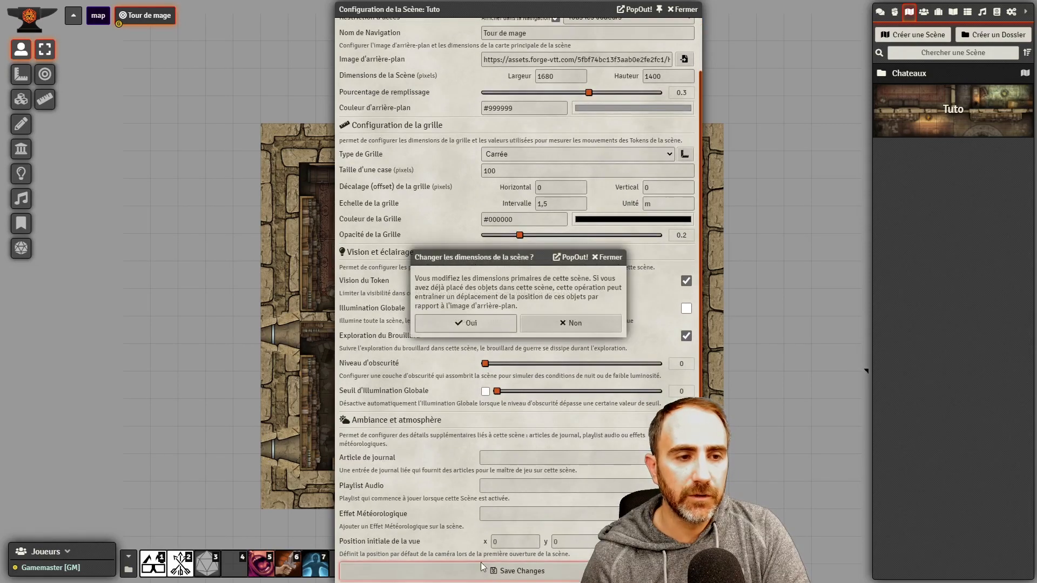
left_click(501, 328)
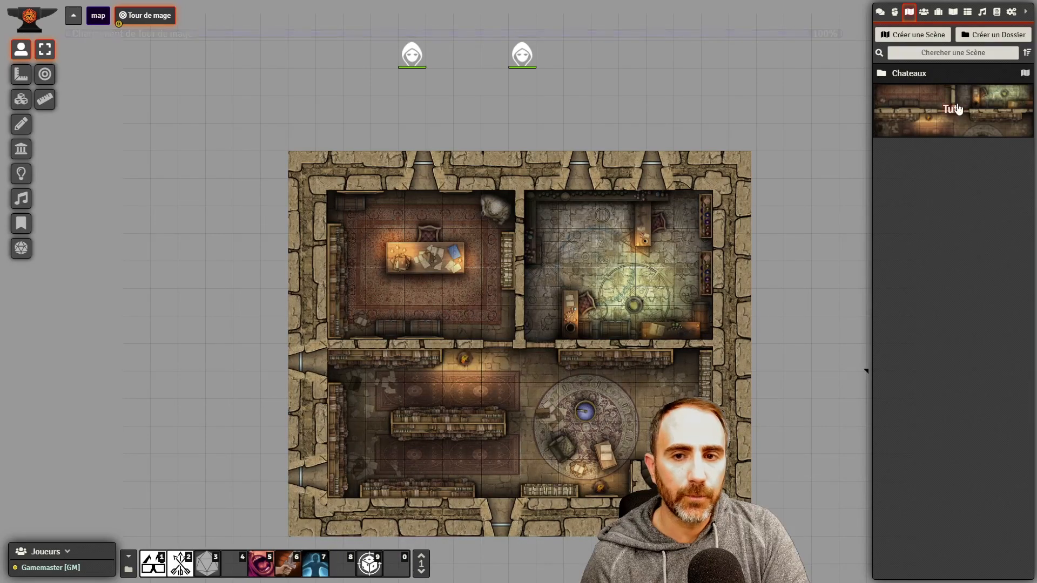
Set the Tuto scene's background colour to black (#000000) and save the configuration
right_click(889, 104)
left_click(930, 141)
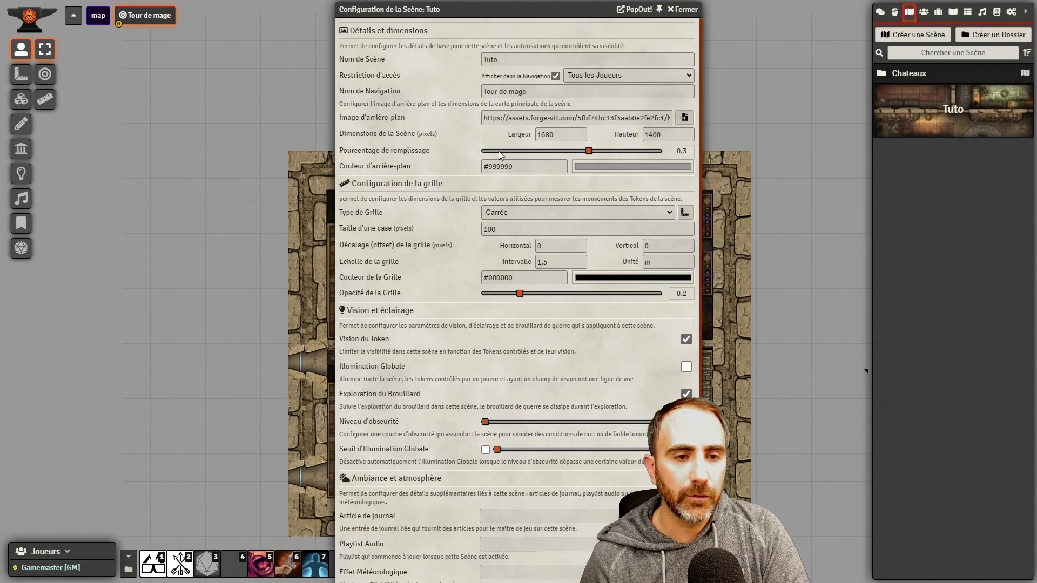
left_click(597, 167)
mouse_move(621, 180)
left_mouse_down()
mouse_move(657, 179)
mouse_move(602, 213)
mouse_move(572, 254)
left_mouse_up()
left_click(406, 278)
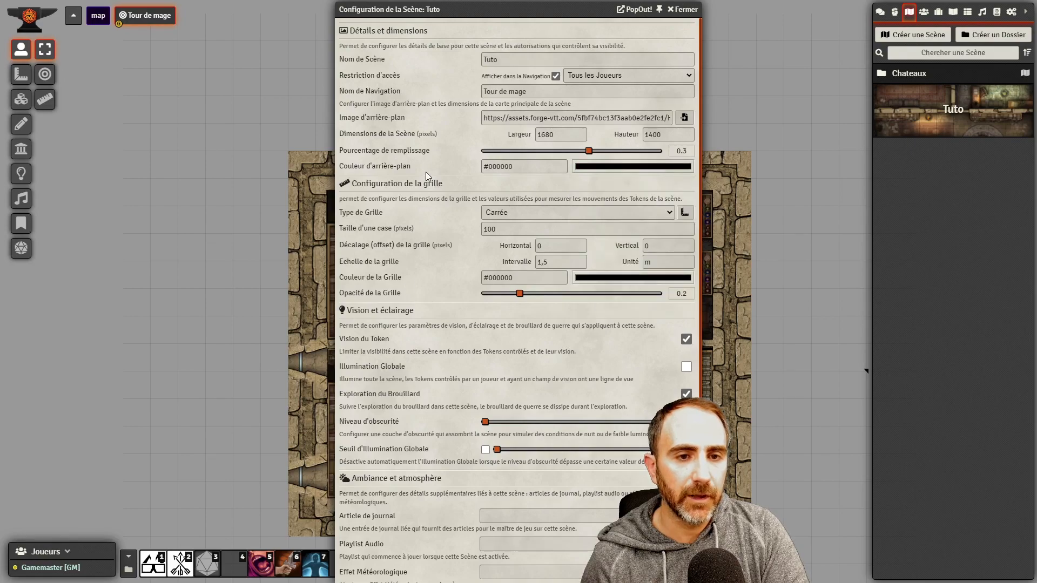
scroll(426, 217, "down", 1)
left_click(425, 570)
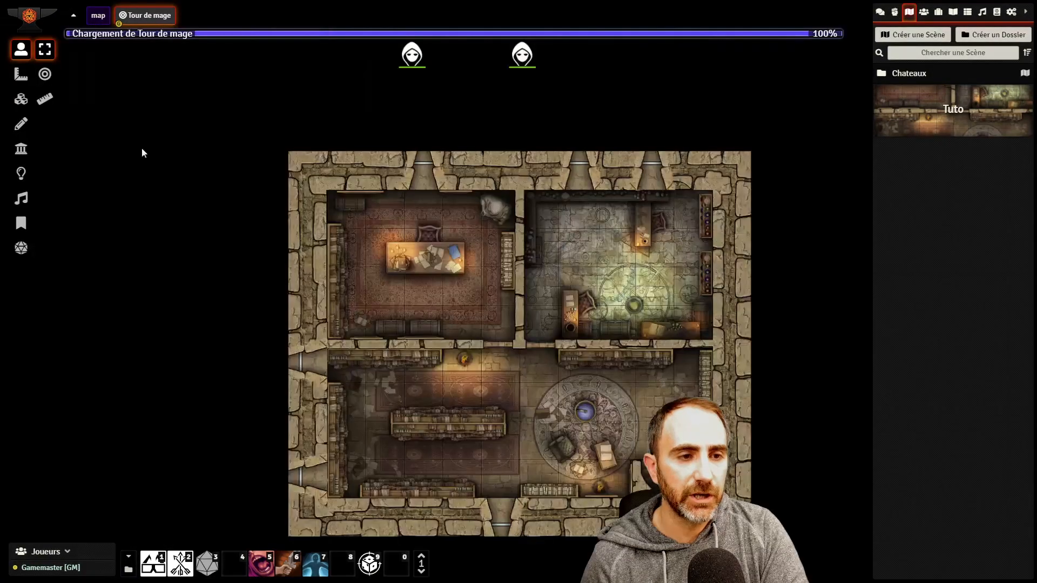
Change the Tuto scene's background colour to light grey (#c5bfbf) and save the configuration
scroll(449, 168, "down", 2)
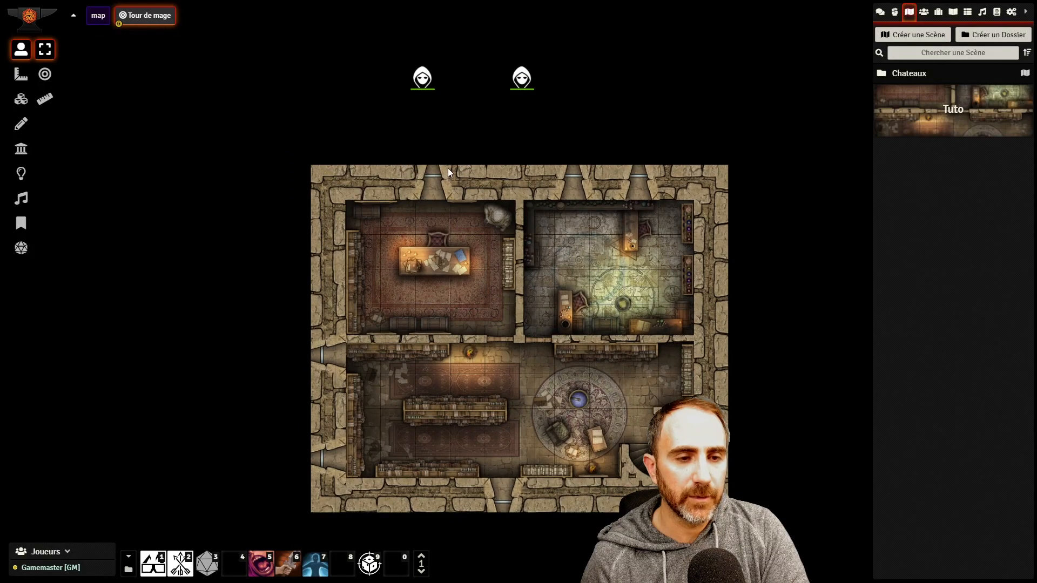
left_click_drag(501, 122, 520, 70)
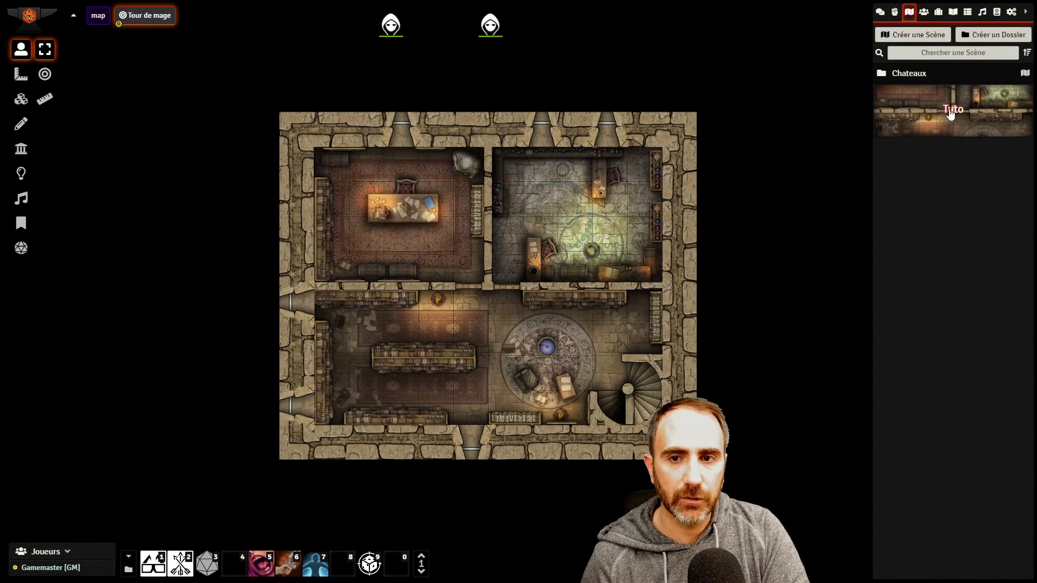
right_click(930, 128)
left_click(928, 144)
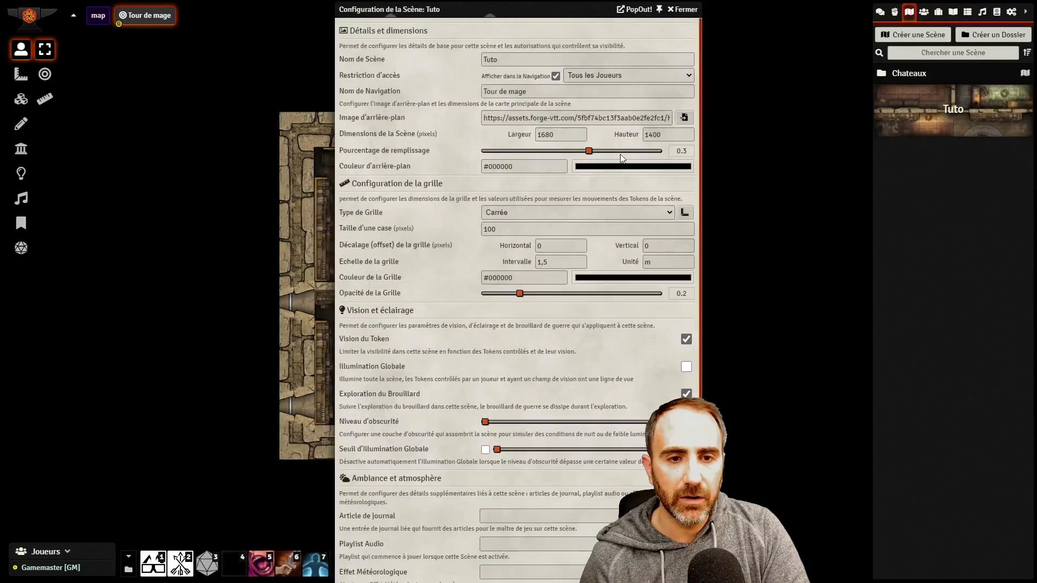
left_click(616, 166)
left_click_drag(599, 201, 577, 194)
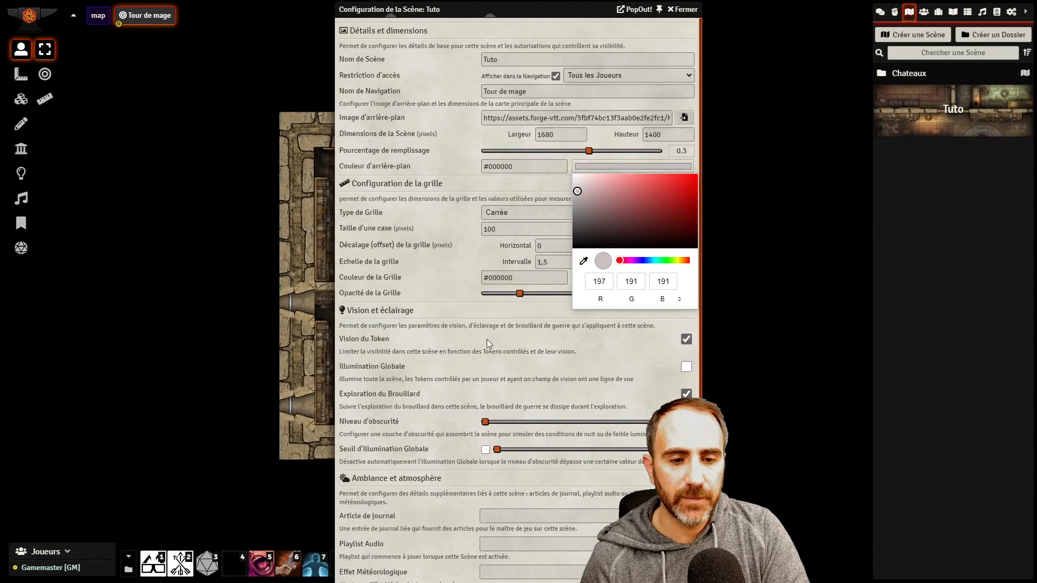
scroll(448, 298, "down", 1)
left_click(470, 562)
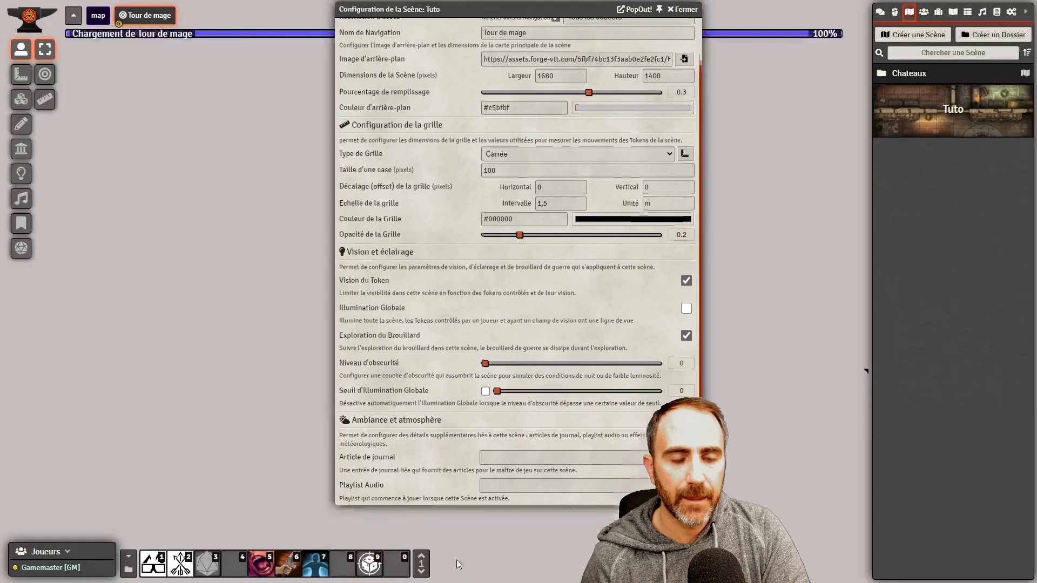
Examine the Tuto scene's configuration and how the scene grid lines up with the squares drawn on the tower map
right_click(946, 125)
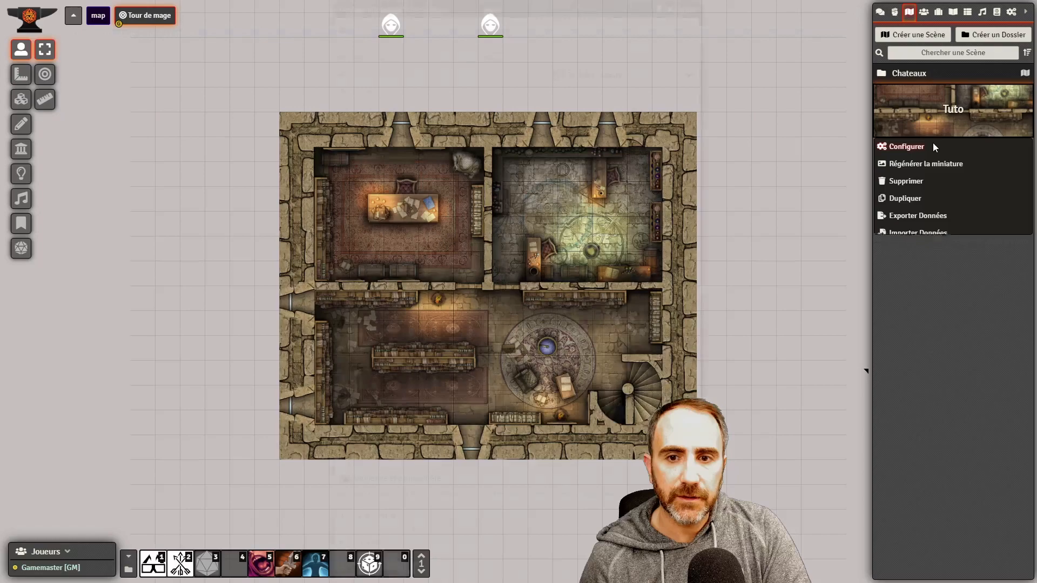
left_click(931, 145)
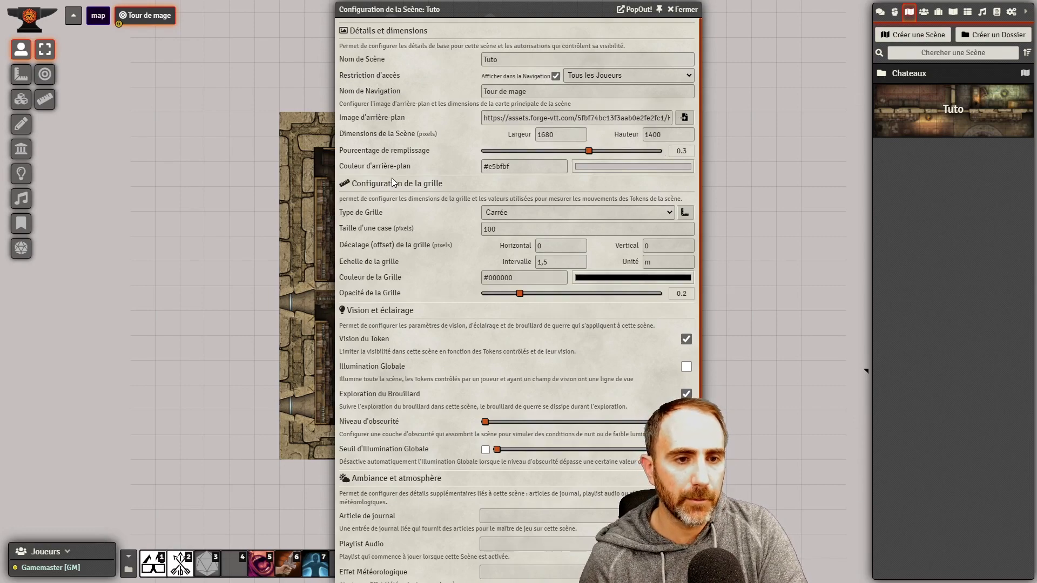
left_click(683, 9)
scroll(339, 144, "up", 5)
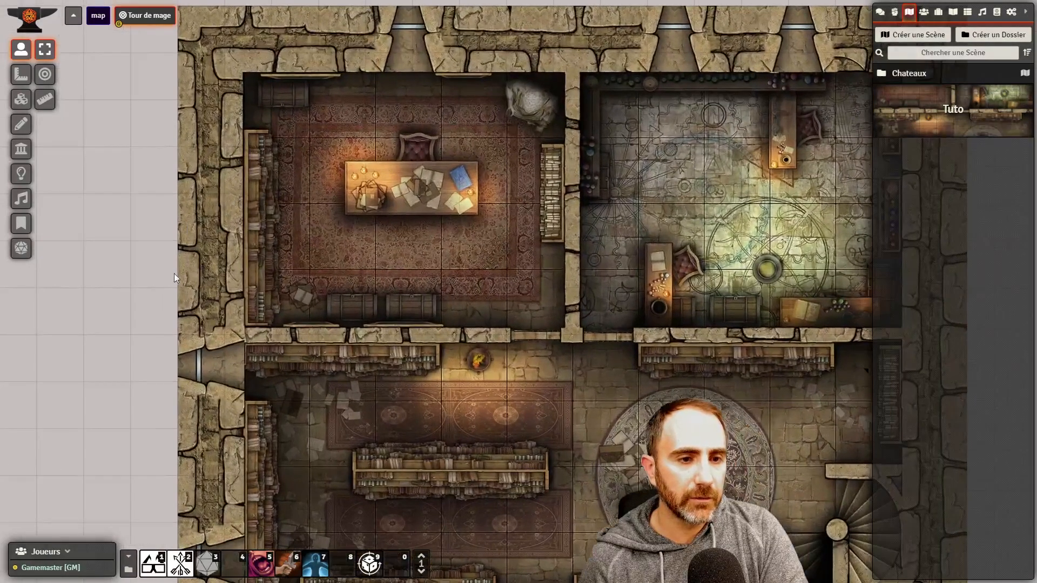
left_click_drag(174, 273, 280, 231)
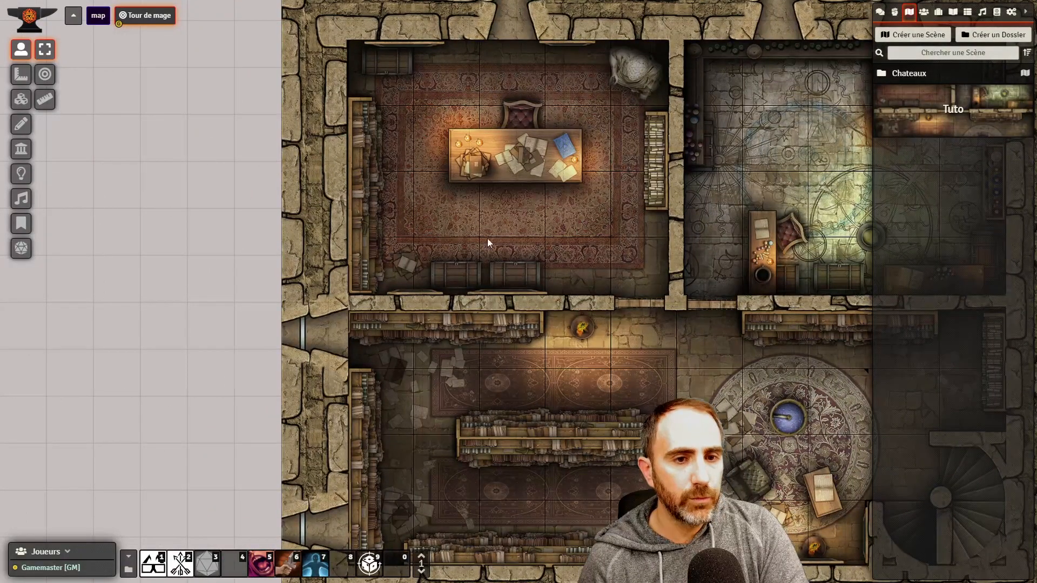
scroll(452, 338, "up", 1)
left_click_drag(469, 384, 490, 277)
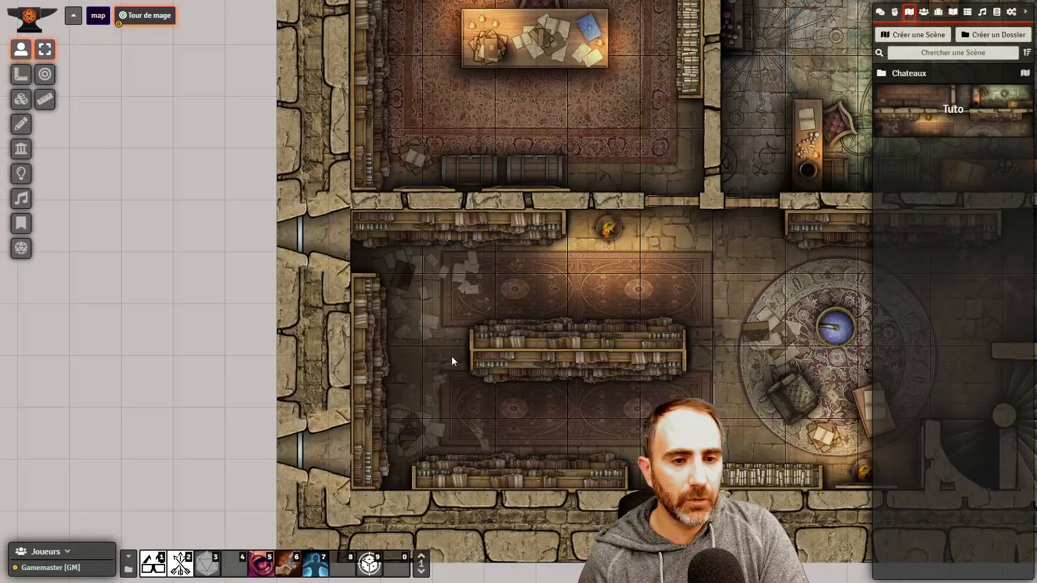
scroll(273, 278, "down", 1)
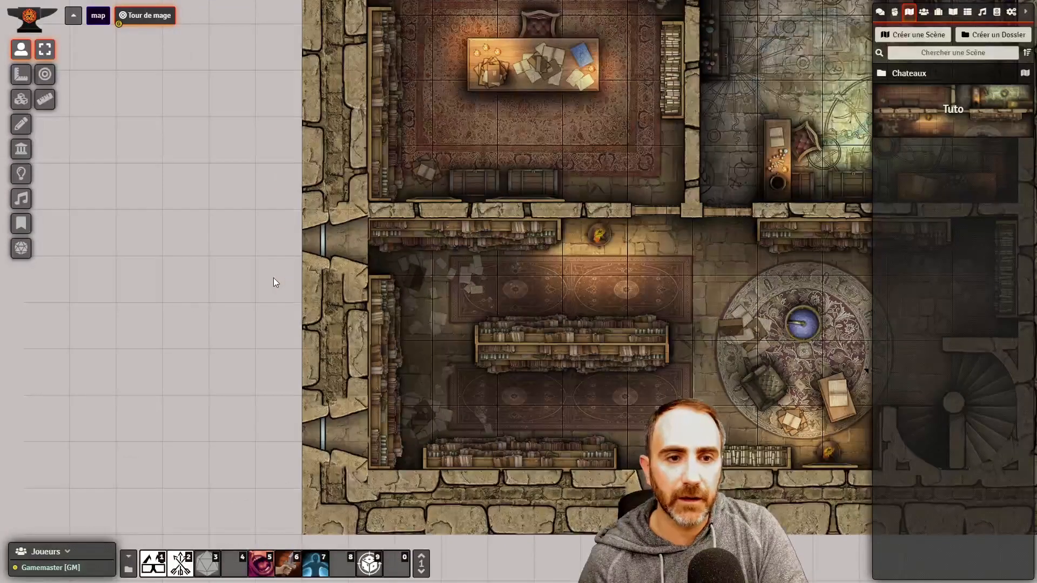
Open the Tuto scene's configuration, keep the grid type at Carrée, and open the grid configuration tool over the map
right_click(940, 106)
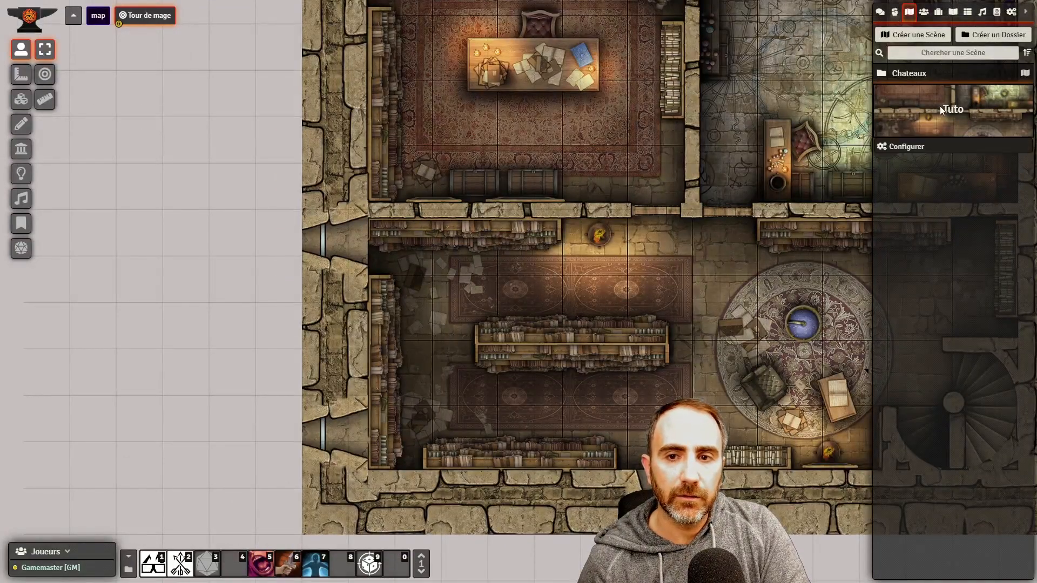
left_click(918, 144)
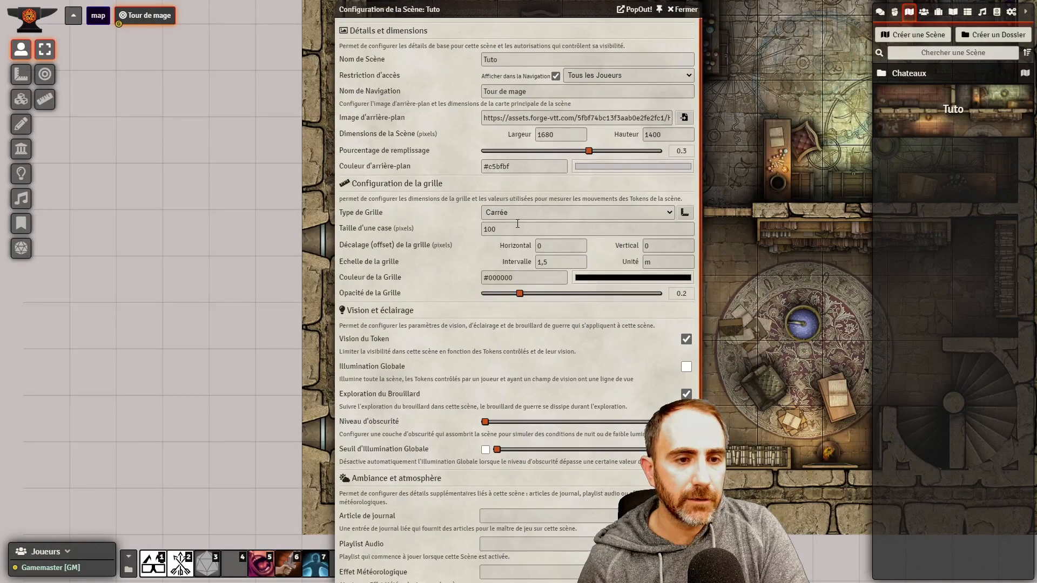
left_click(547, 214)
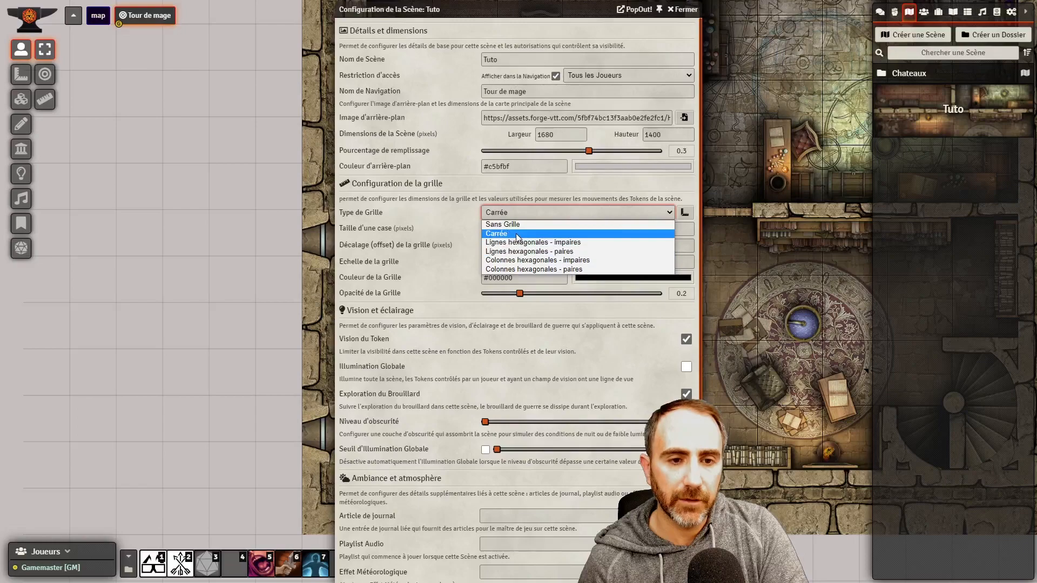
left_click(499, 236)
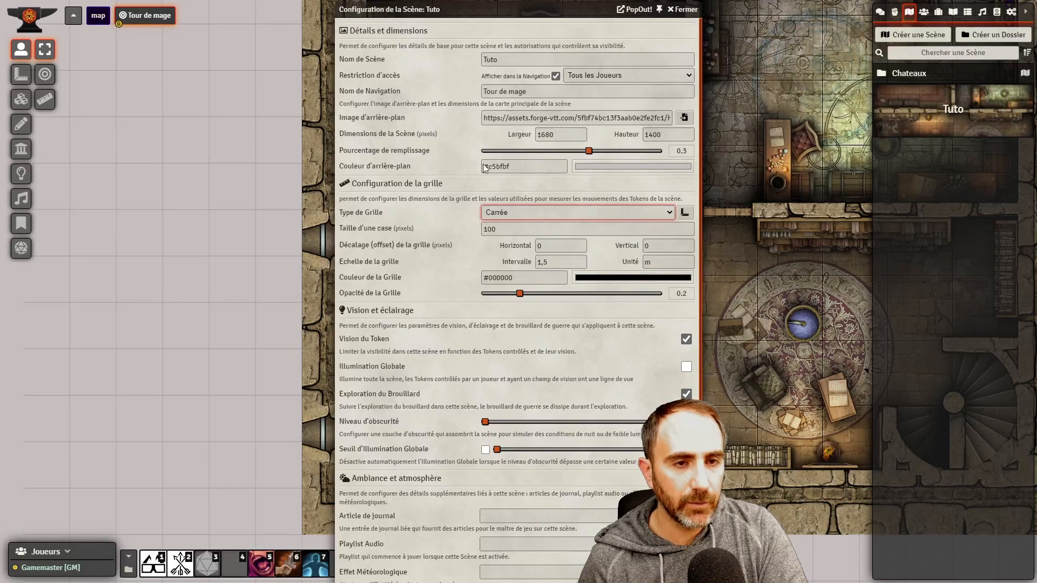
left_click_drag(465, 12, 106, 6)
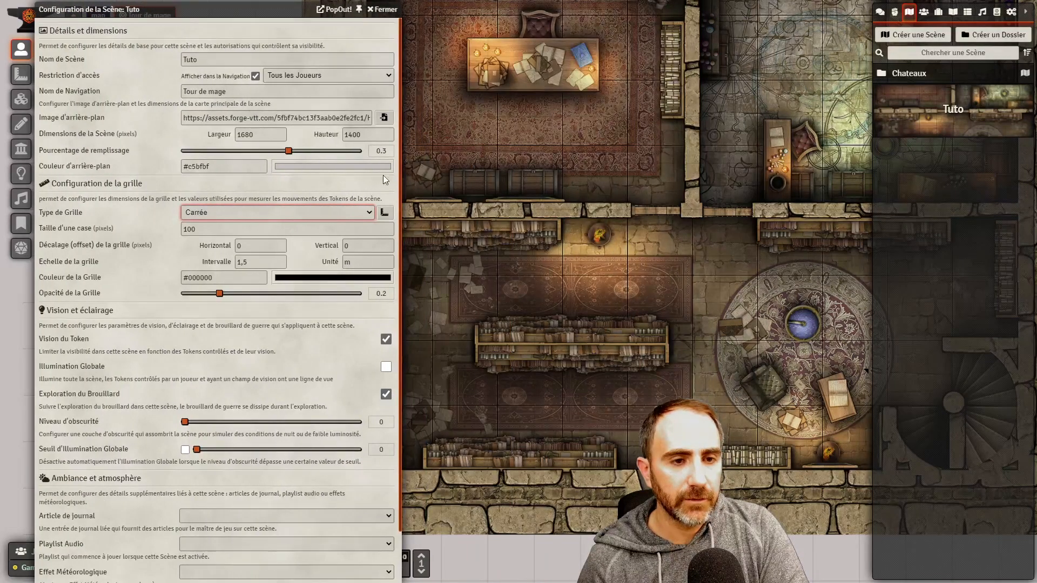
left_click(384, 212)
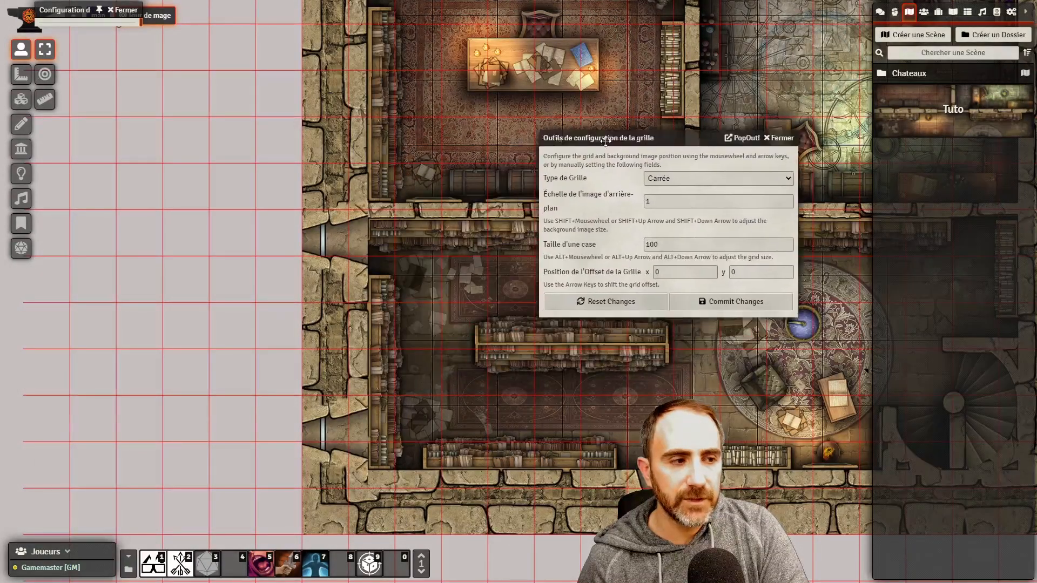
scroll(441, 274, "up", 5)
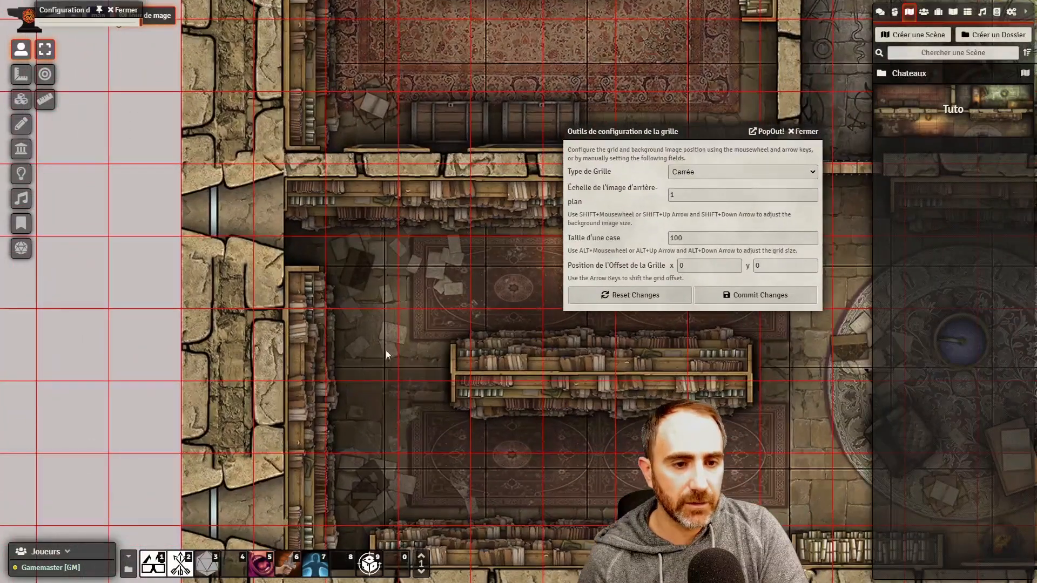
Try background image scales of 1.05 and 0.95 against the grid, and reset the scale to 1
left_click(689, 196)
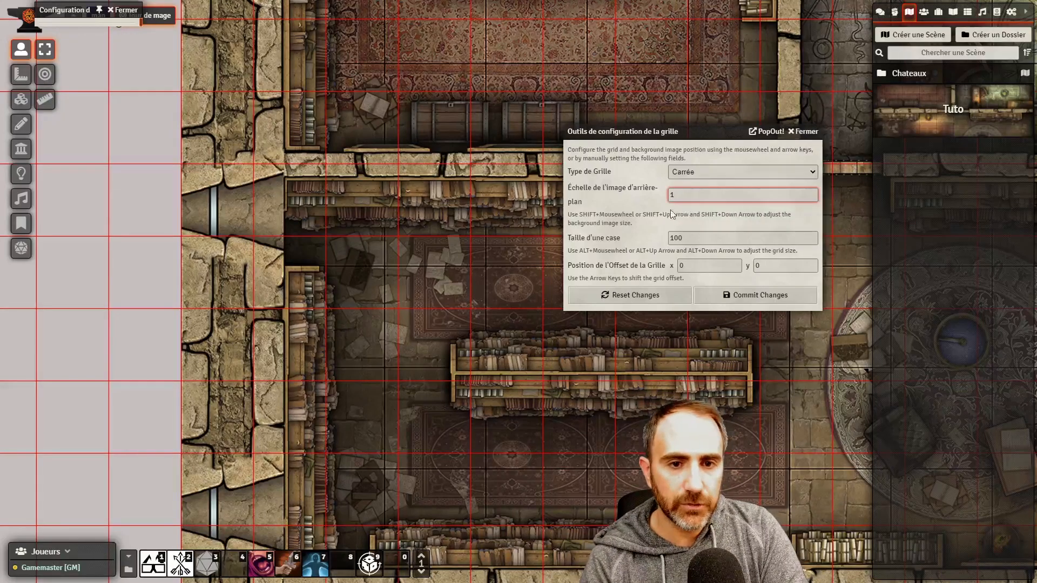
key("shift+Down")
key("shift+Down")
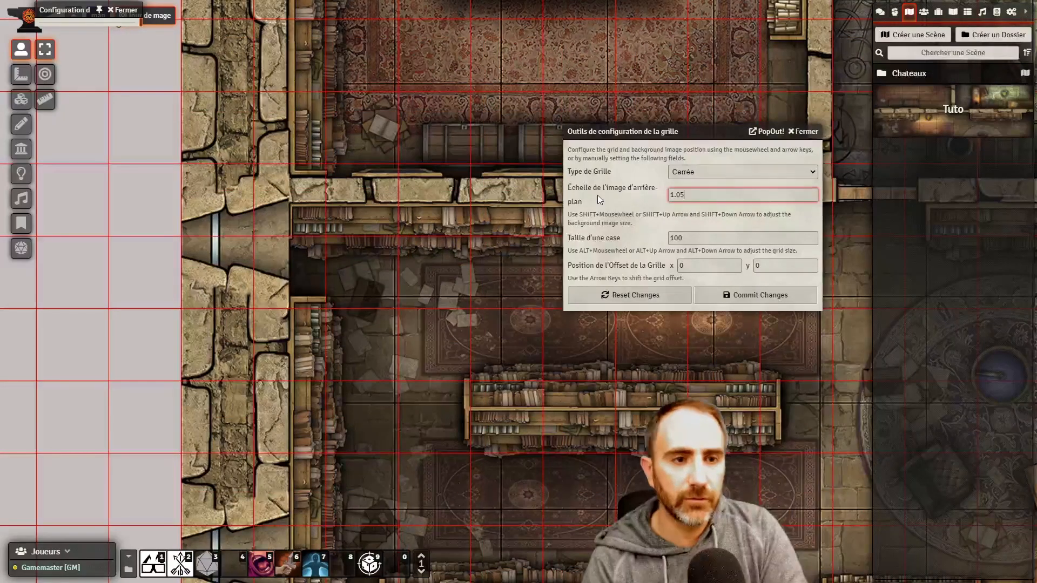
key("shift+Up")
key("shift+Up")
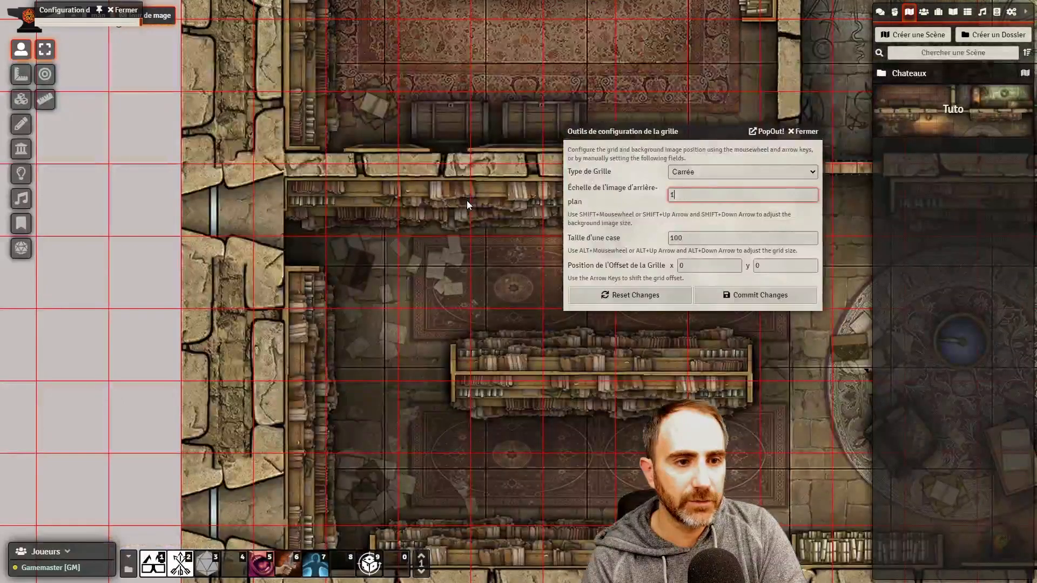
key("shift+Down")
key("shift+Down")
key("shift+Up")
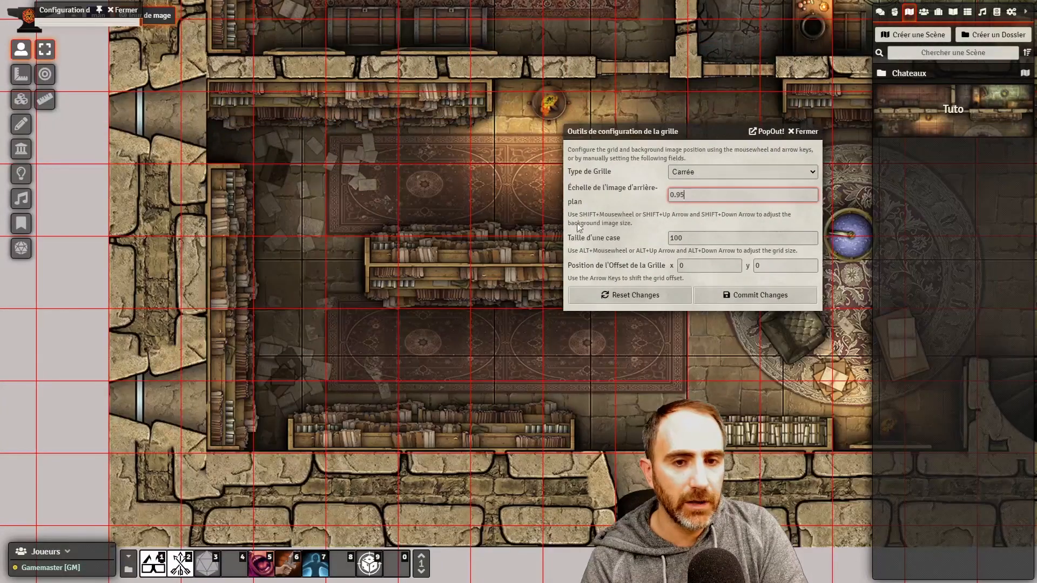
left_click_drag(685, 195, 546, 190)
type("1")
left_click(596, 209)
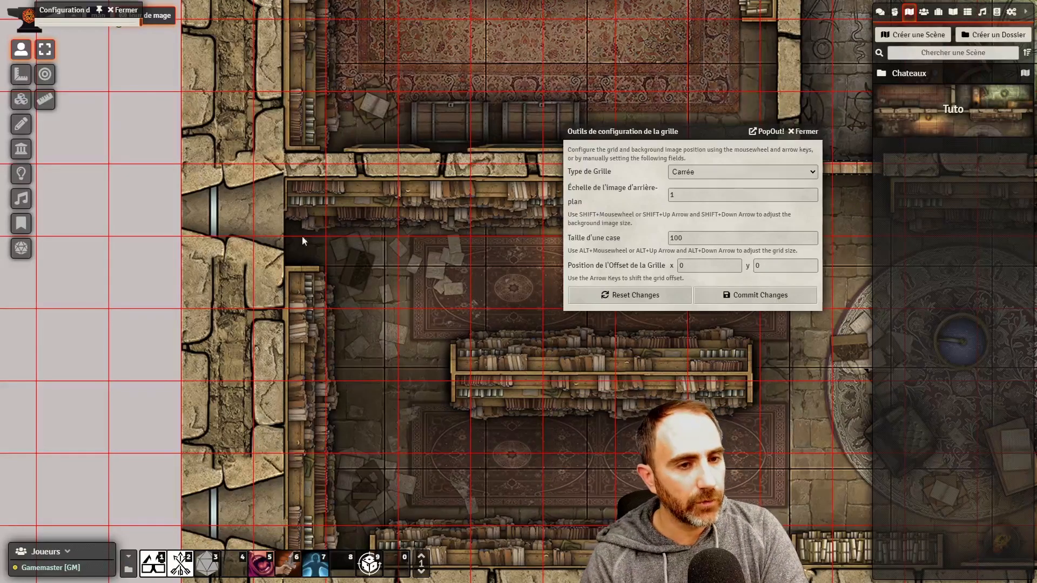
Try shrinking the background image to a scale of 0.85, and restore the scale to 1
key("shift+Down")
key("shift+Down")
key("shift+Down")
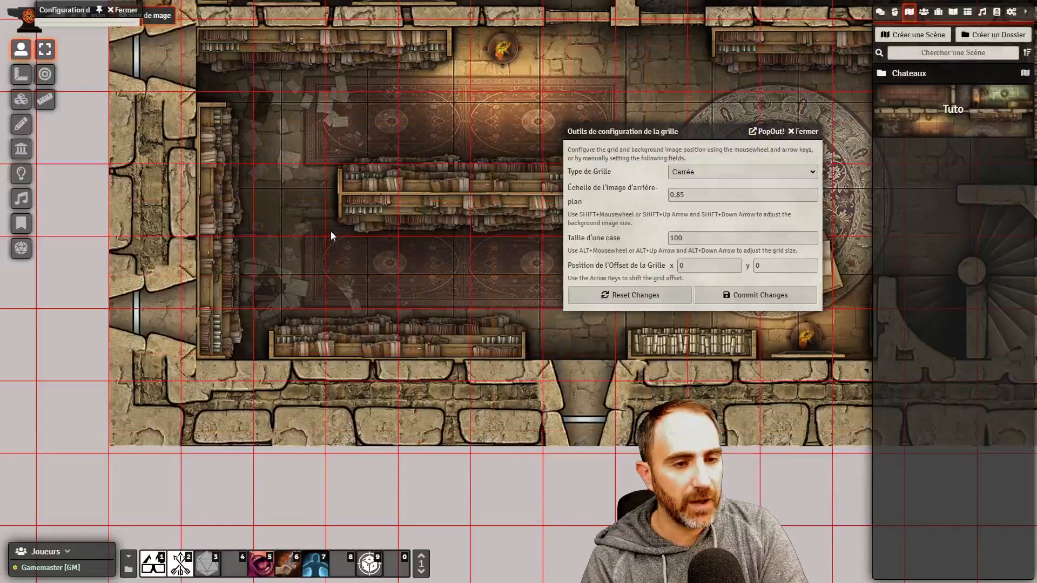
key("shift+Up")
double_click(689, 197)
type("1")
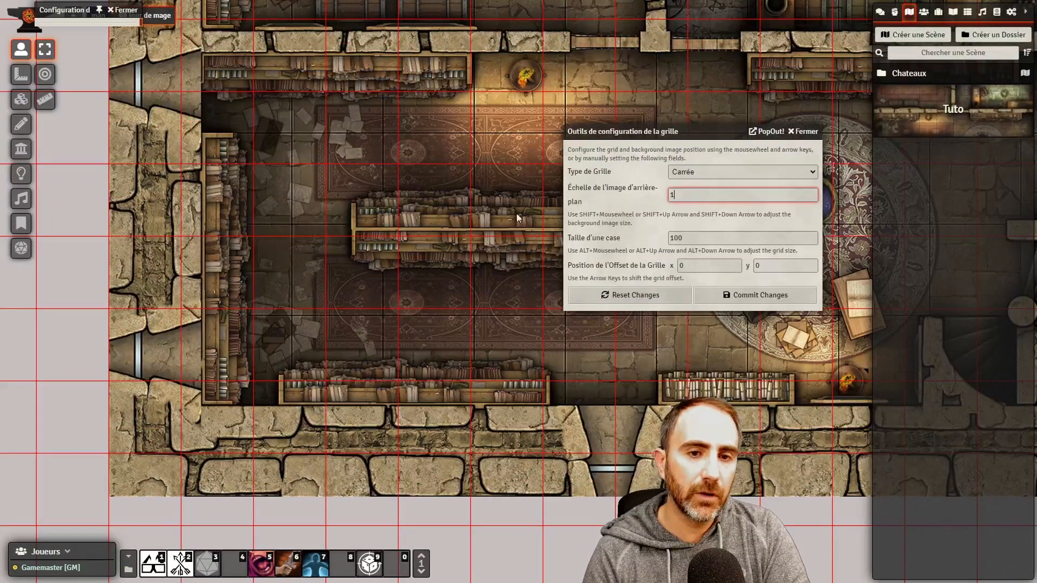
left_click(517, 213)
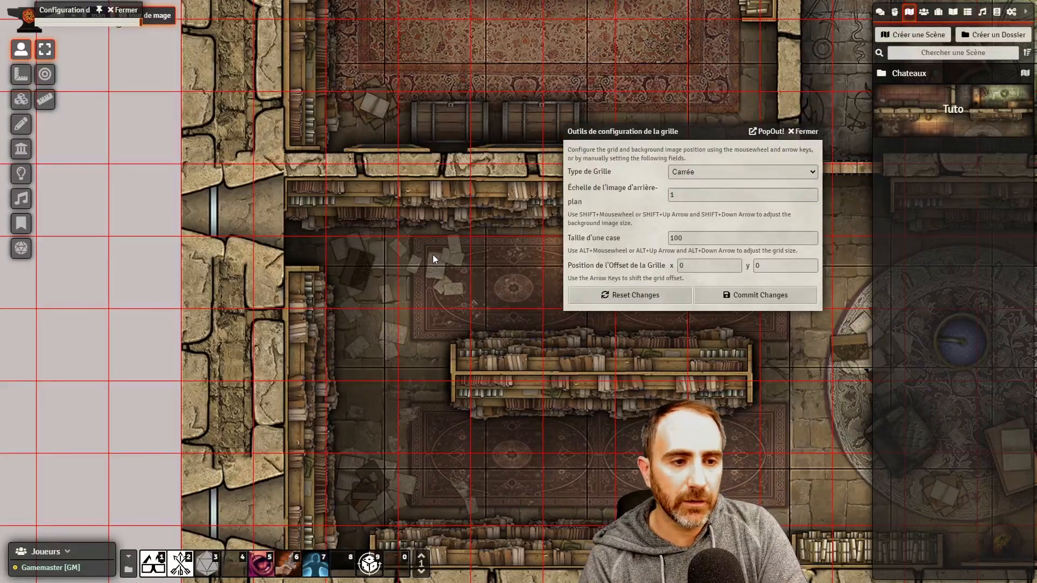
Set the grid square size to 140, commit the change, and close the scene configuration
left_click(701, 238)
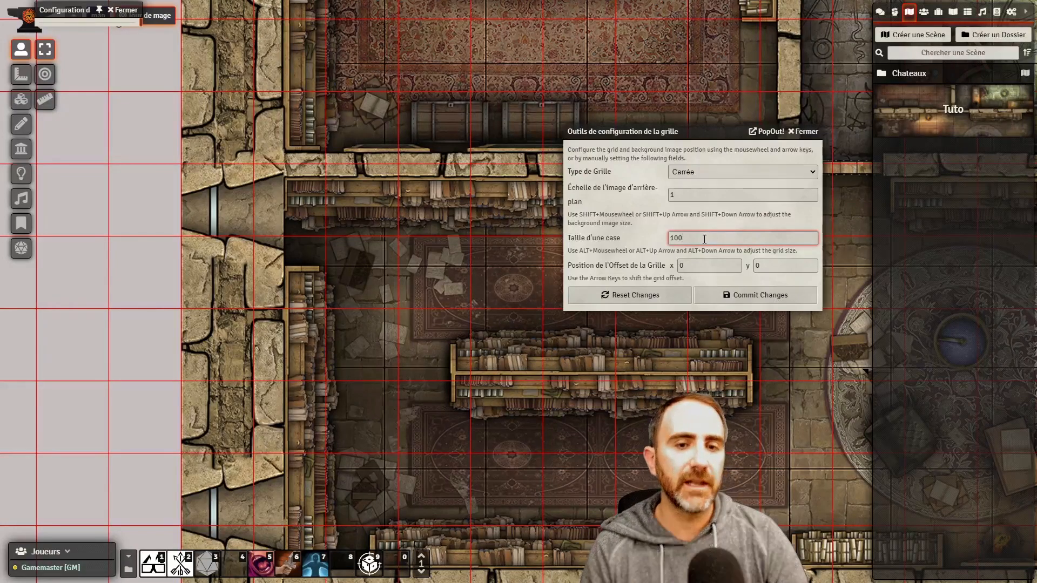
left_click_drag(705, 239, 601, 255)
type("1")
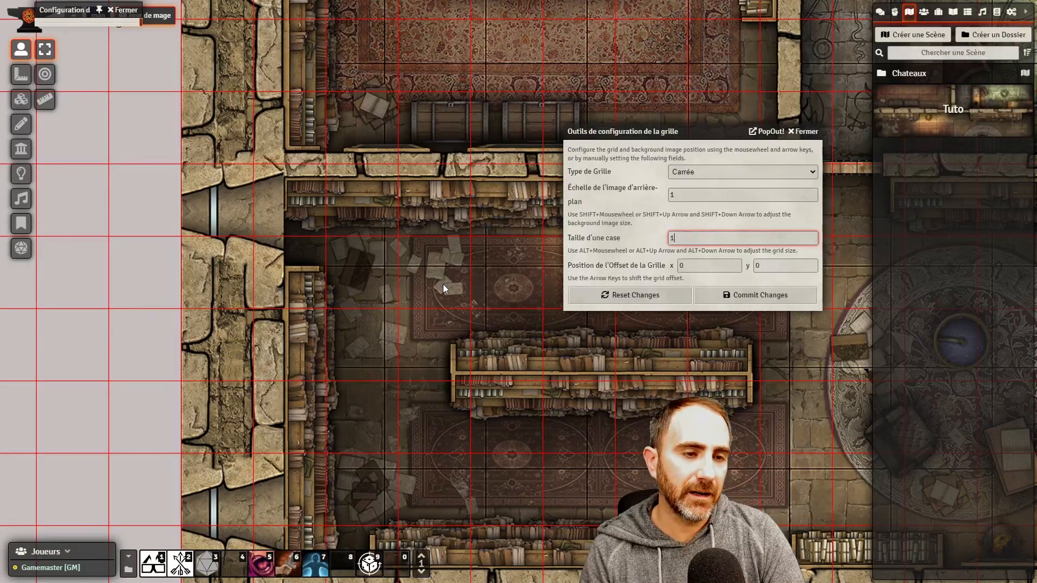
type("40")
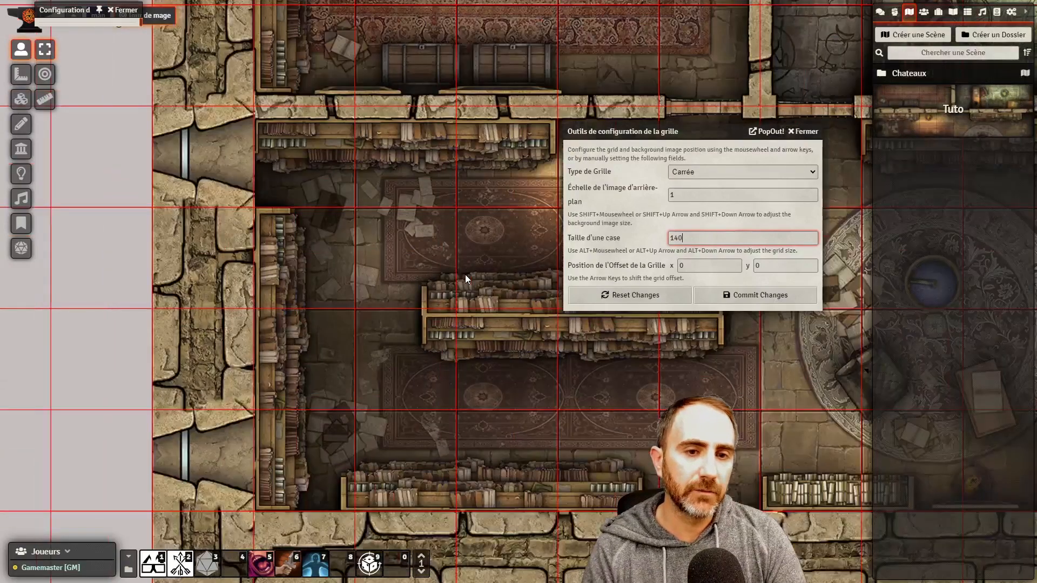
key("Return")
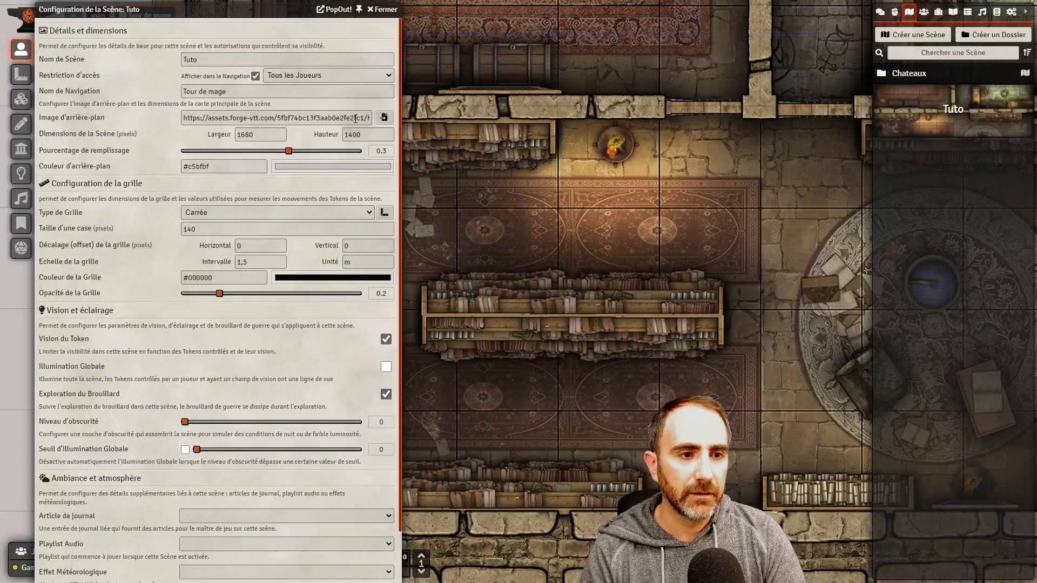
left_click(383, 10)
Reopen the Tuto scene's grid configuration tool over the library area of the map
scroll(420, 233, "down", 3)
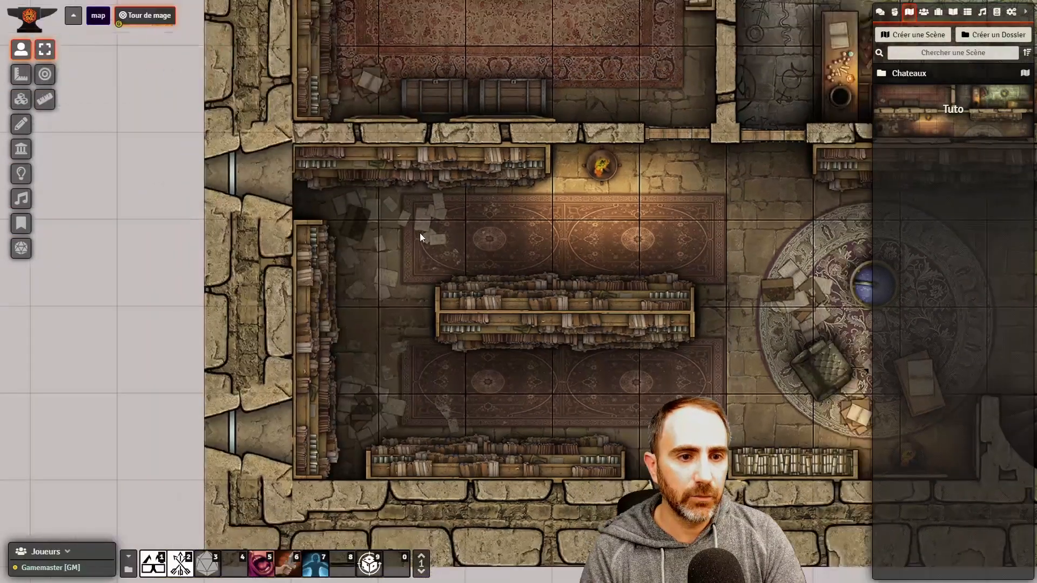
scroll(443, 258, "up", 2)
right_click(946, 109)
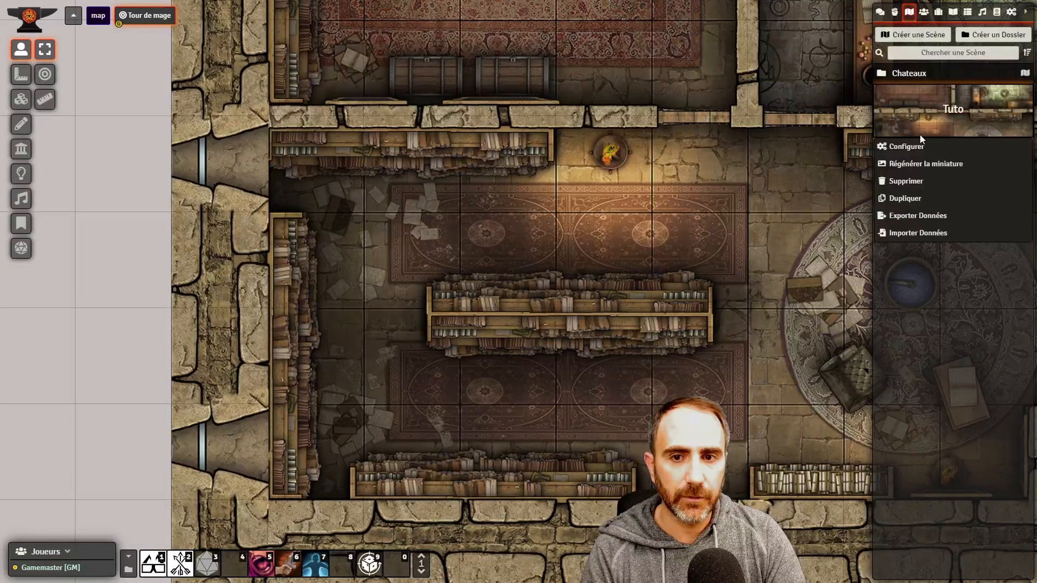
left_click(919, 139)
left_click(389, 216)
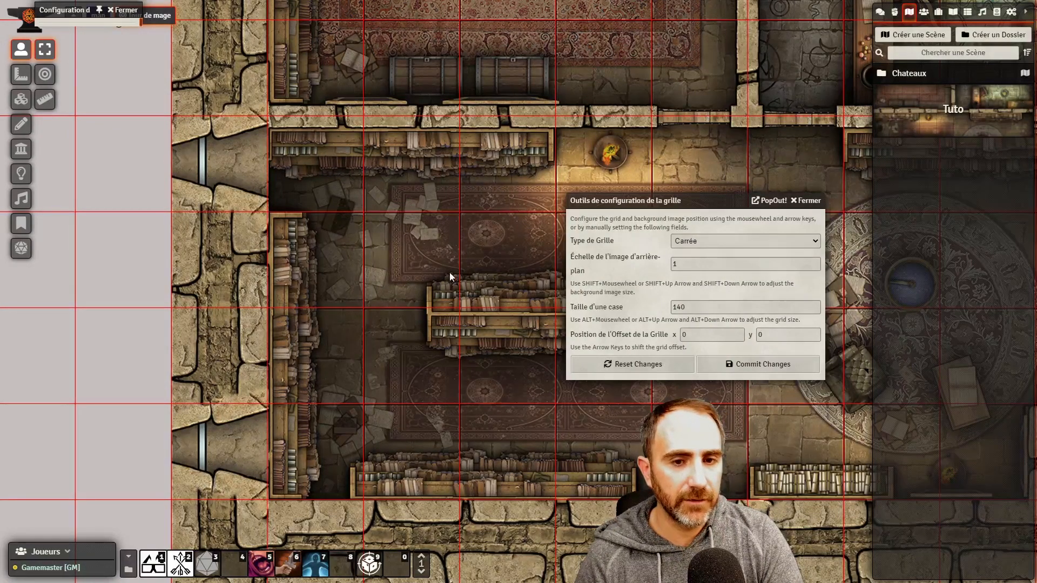
Try reducing the grid square size to 139 and 137, and set it back to 140
left_click(702, 307)
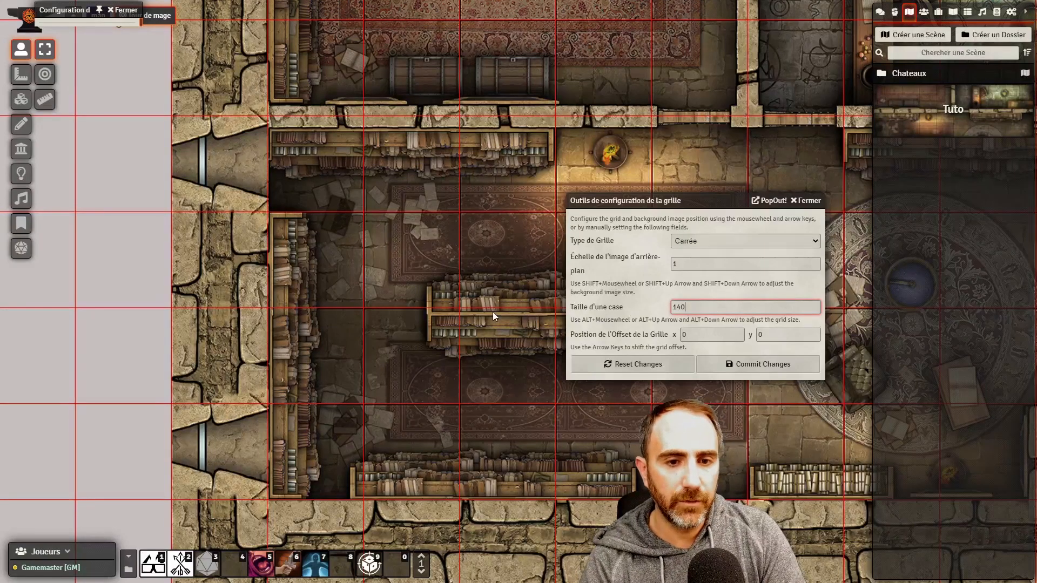
scroll(497, 309, "down", 1)
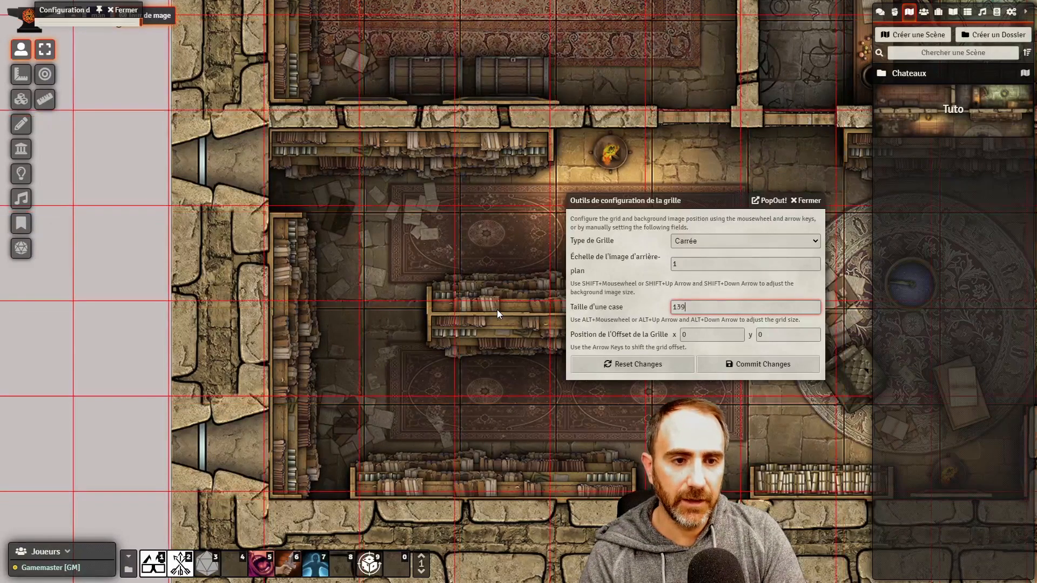
scroll(497, 309, "down", 2)
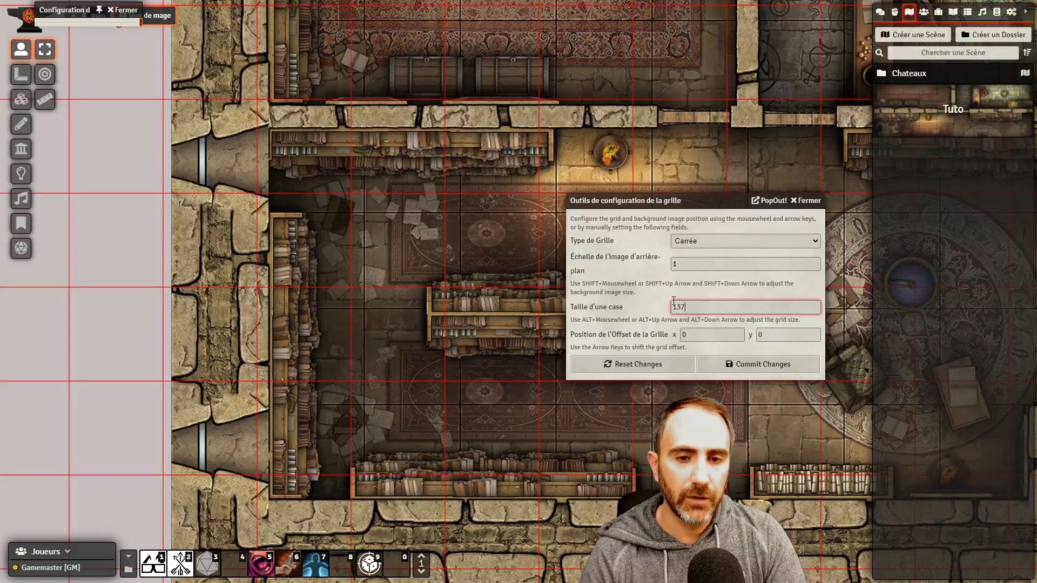
key("BackSpace")
key("BackSpace")
type("40")
left_click(739, 292)
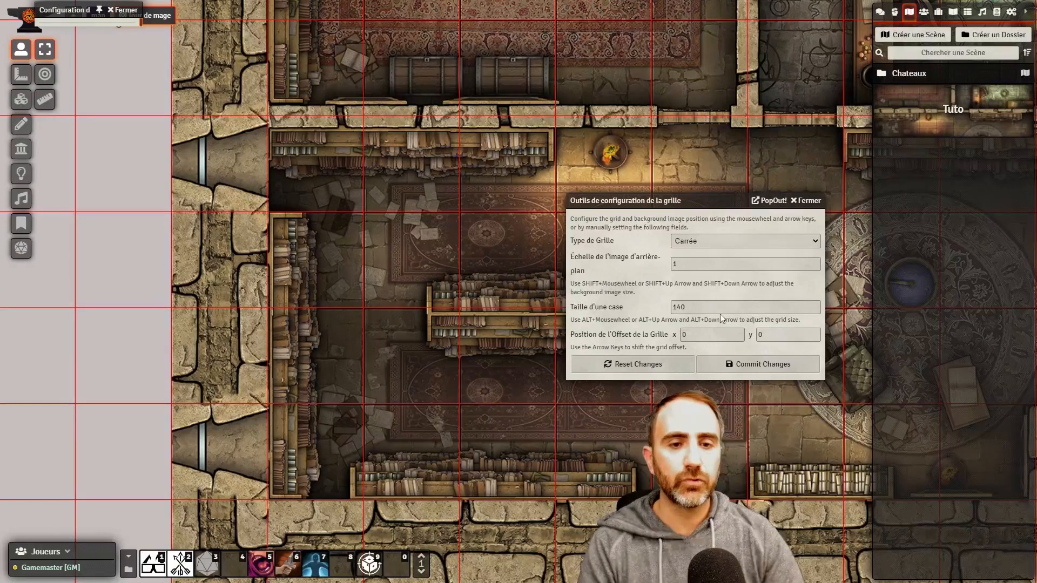
Try reducing the background image scale to 0.85 again in the grid configuration tool, and return it to 1
left_click(730, 258)
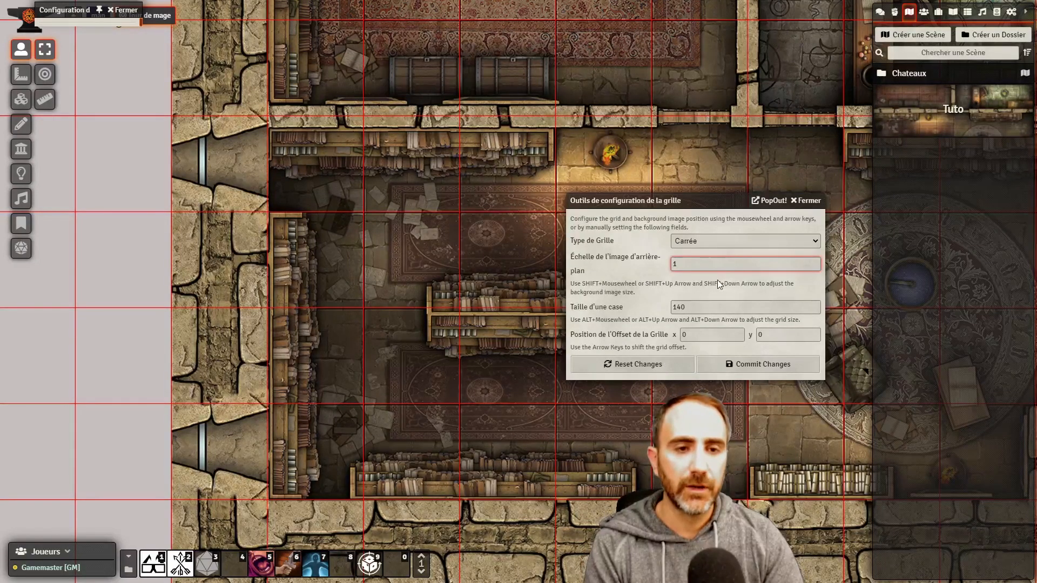
scroll(511, 281, "up", 2)
scroll(511, 281, "down", 2)
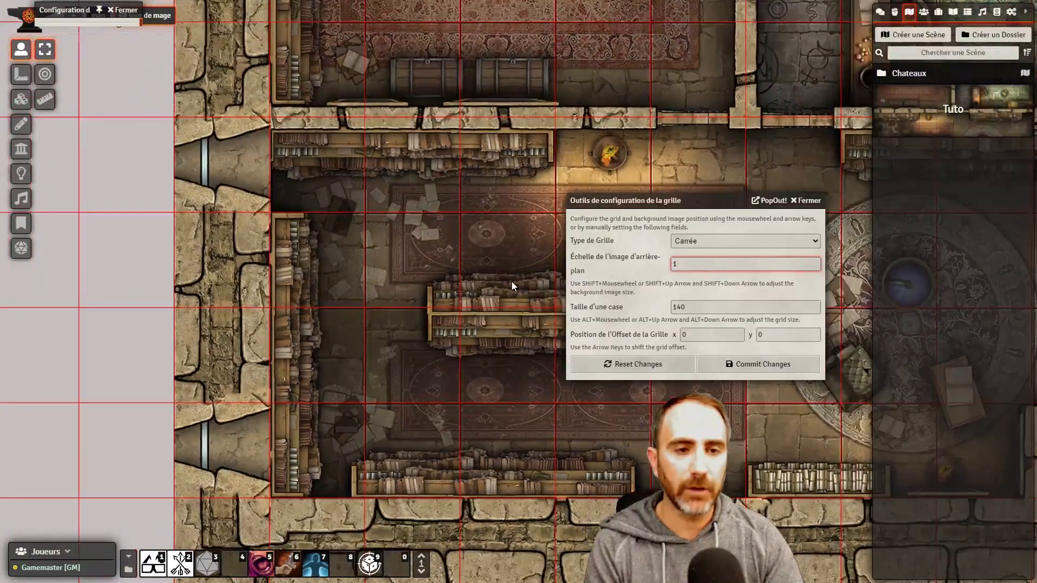
scroll(517, 287, "up", 1)
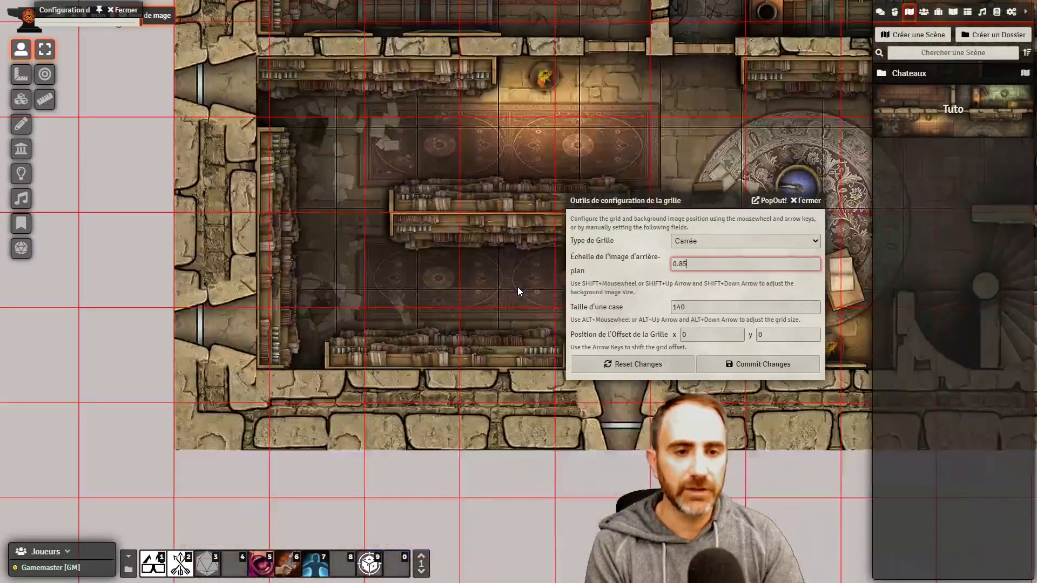
scroll(517, 287, "down", 1)
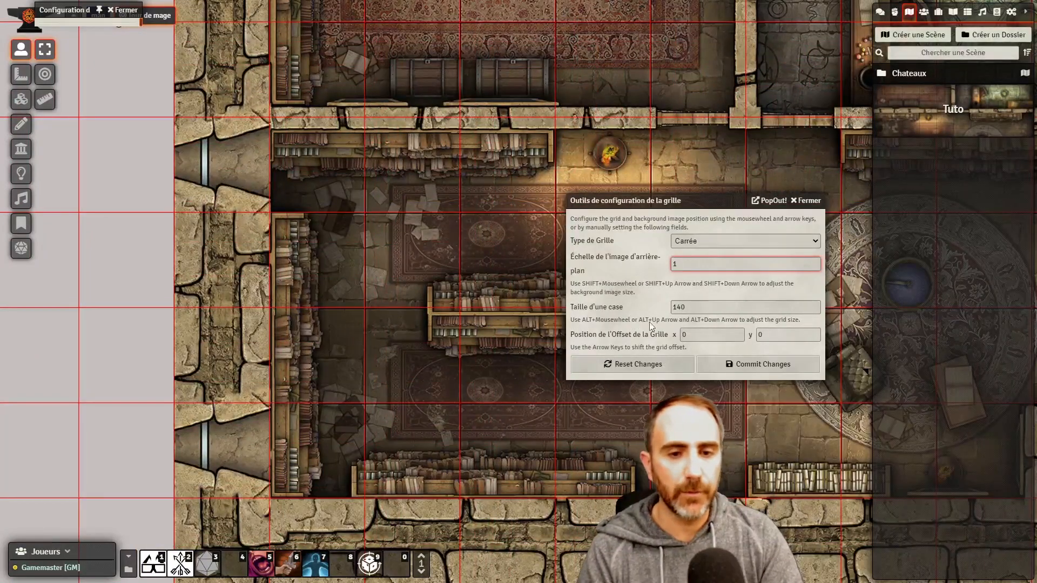
Set the grid's horizontal offset to -20, confirm the scene dimension change, and close the scene configuration
left_click(701, 333)
double_click(696, 333)
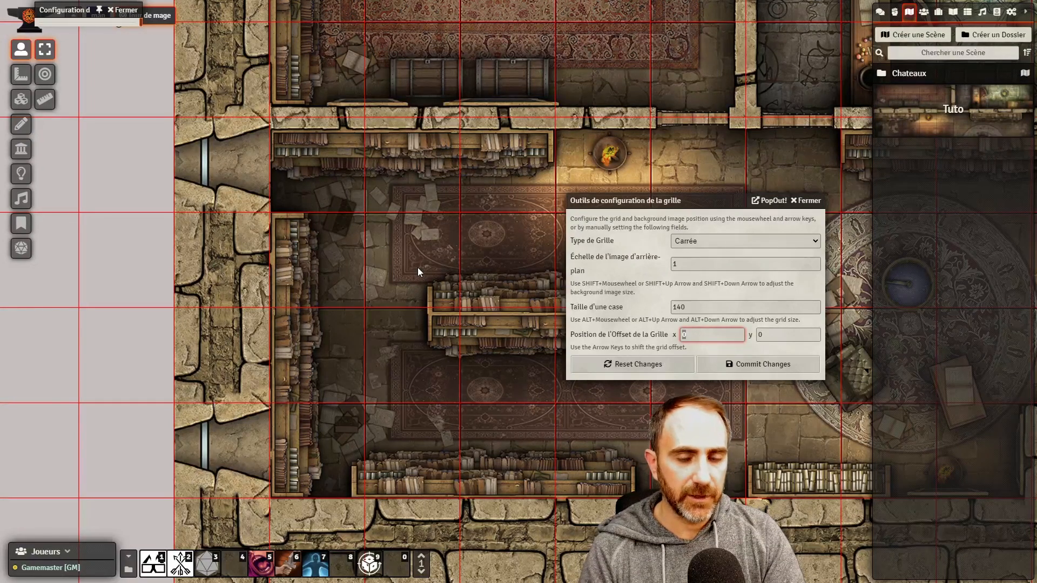
type("-20")
key("Return")
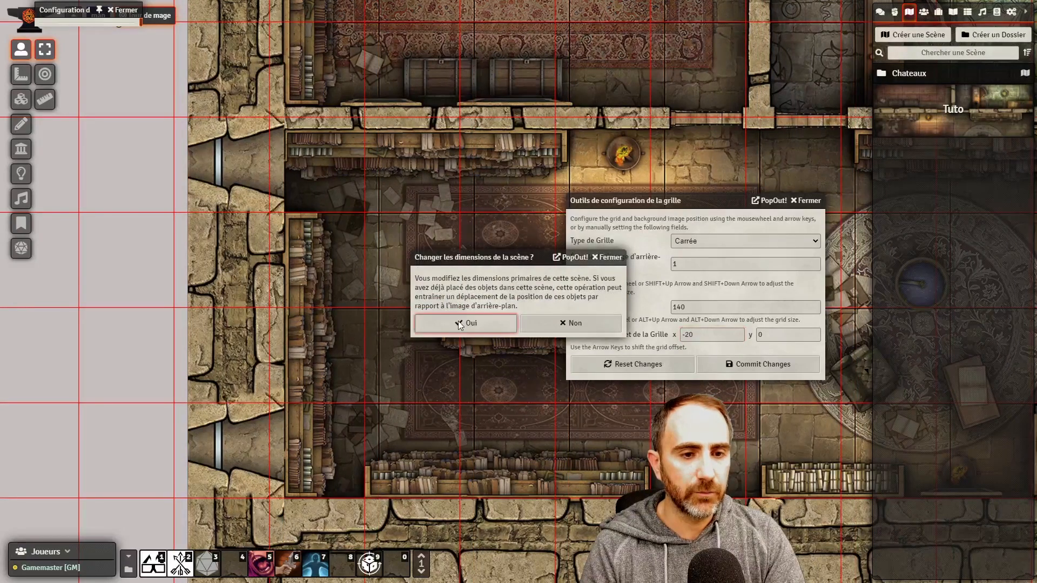
left_click(458, 323)
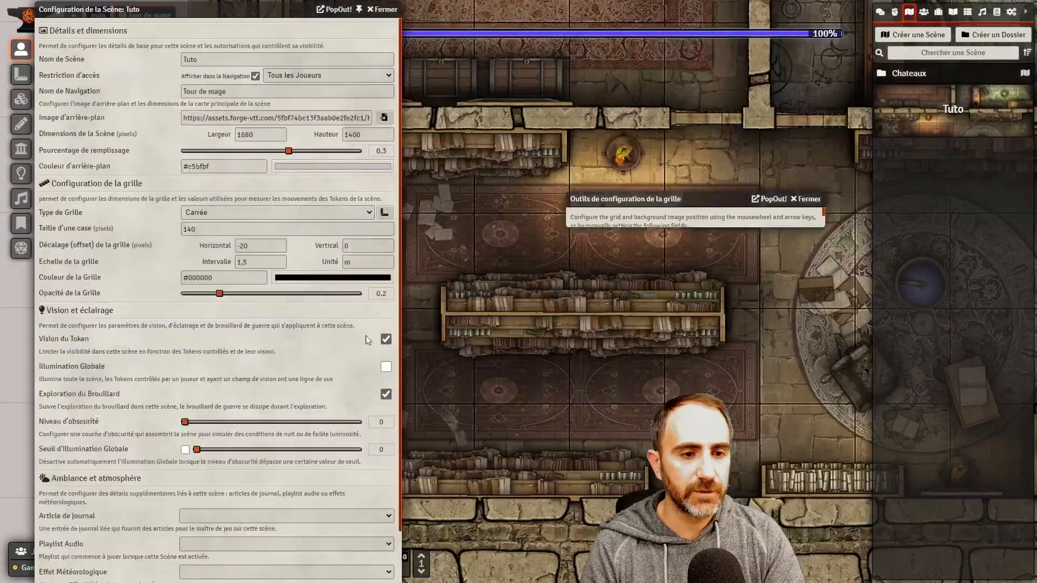
left_click(391, 11)
Reopen the Tuto scene's grid configuration tool, reset the horizontal offset to 0, and commit and confirm the change
right_click(952, 122)
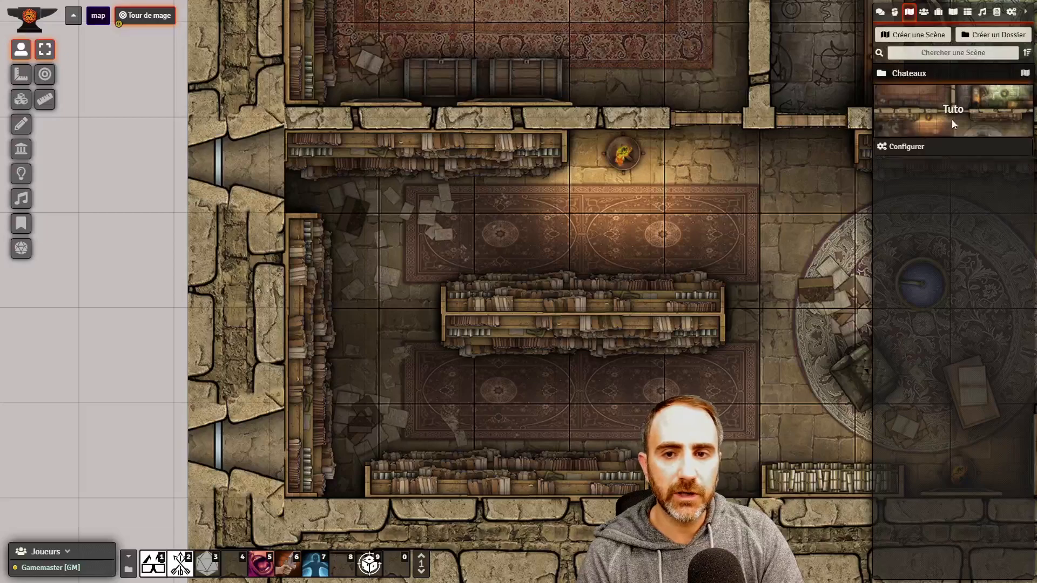
left_click(915, 147)
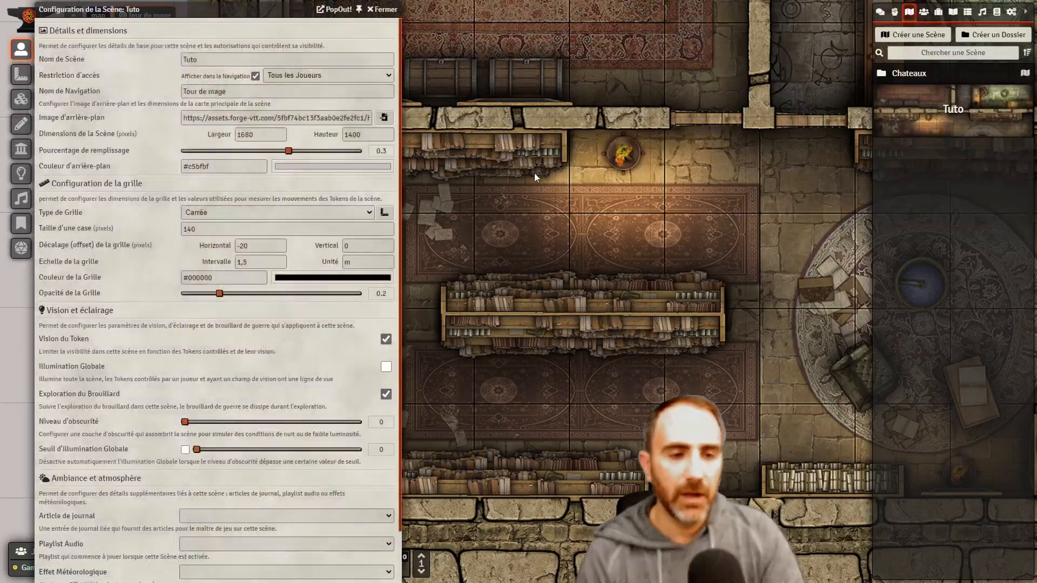
left_click(385, 213)
left_click(532, 341)
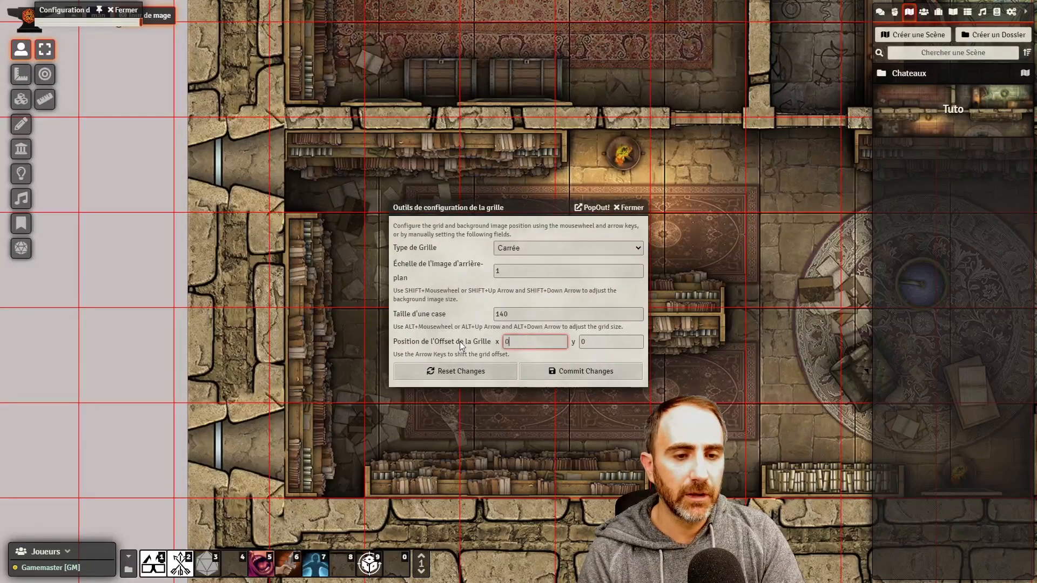
key("Return")
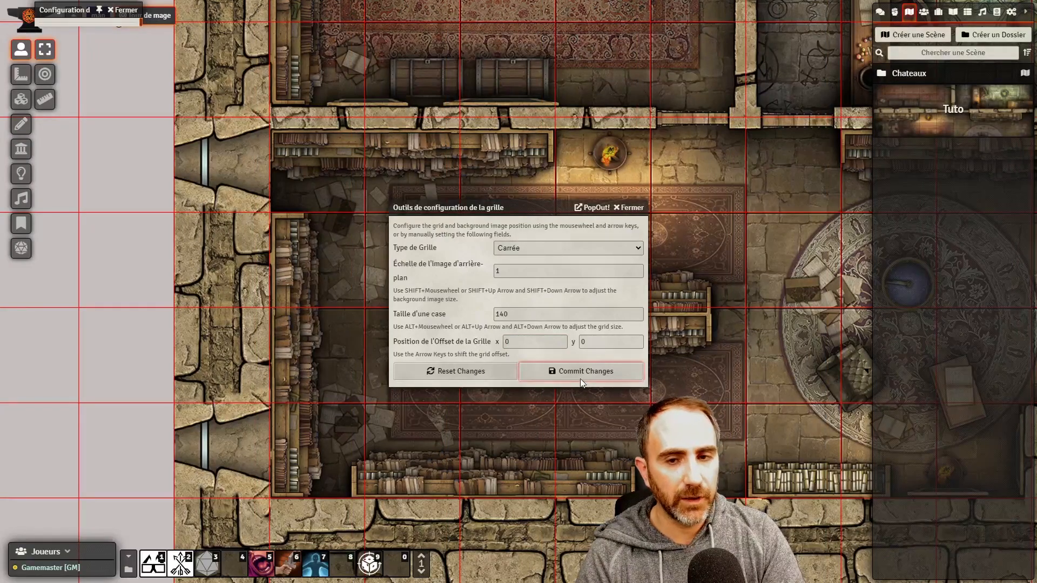
left_click(580, 378)
left_click(485, 326)
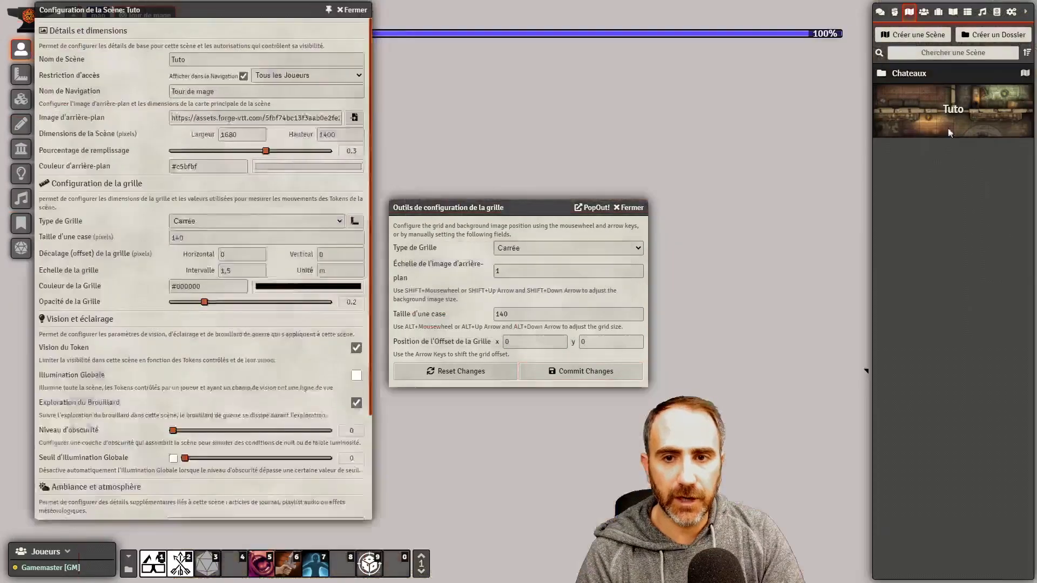
Reopen the Tuto scene's configuration beside the map's edge and set the grid colour to red, #f50000
right_click(935, 108)
left_click_drag(167, 9, 604, 25)
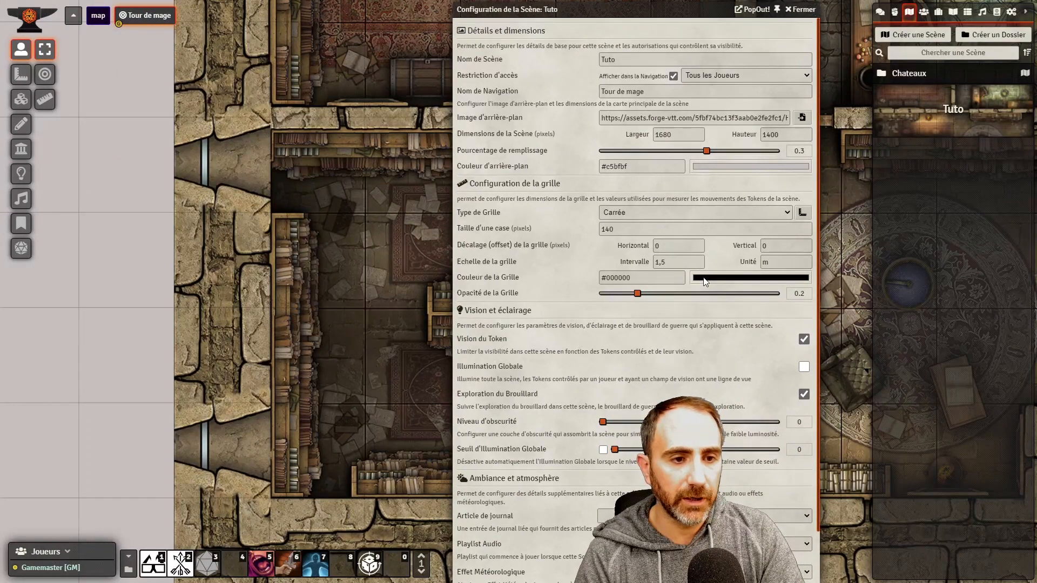
left_click(719, 277)
left_click(731, 322)
left_click(814, 287)
left_click(583, 300)
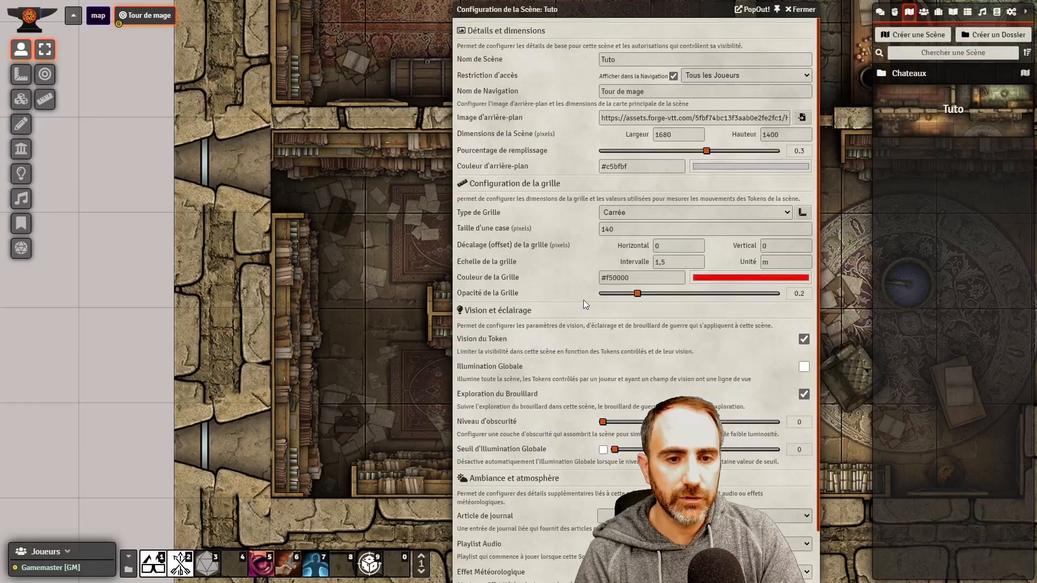
Raise the grid opacity to 1 and save the scene configuration
left_click_drag(637, 296, 778, 295)
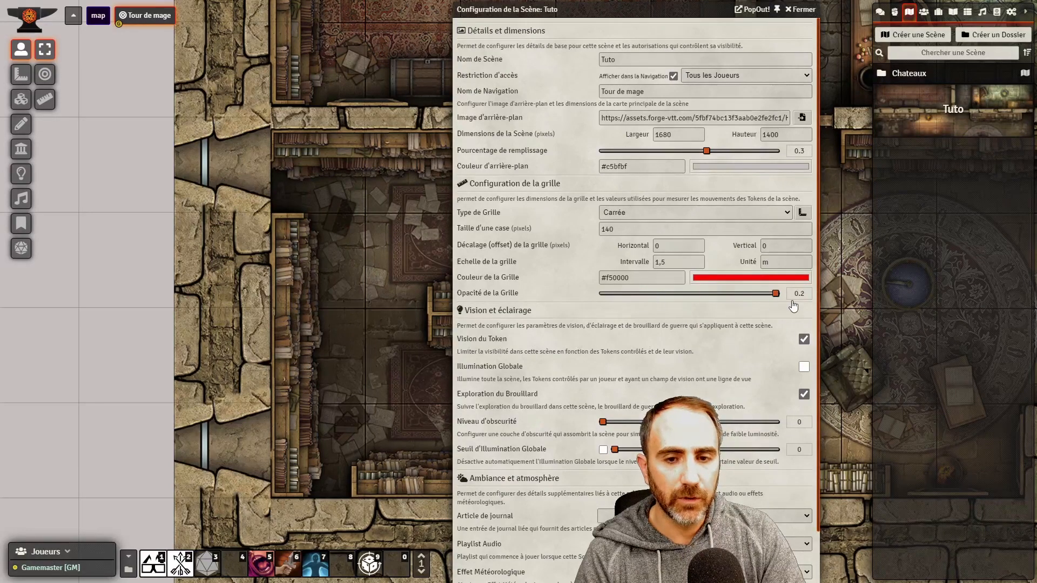
scroll(518, 293, "down", 1)
left_click(540, 572)
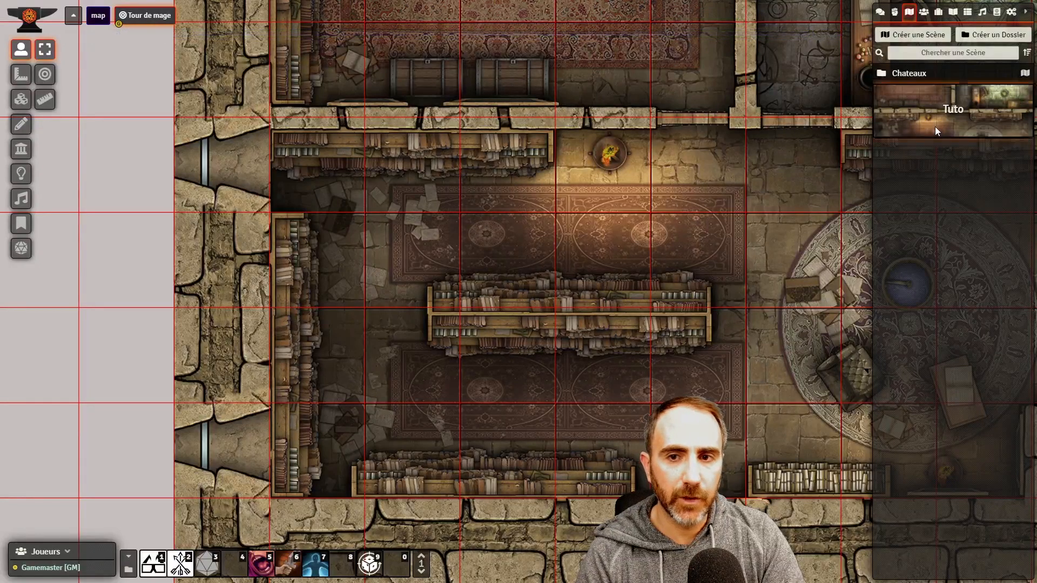
Reopen the Tuto scene's configuration, set the grid colour to black (#000000) and its opacity to 0.3, and save
right_click(935, 127)
left_click(916, 152)
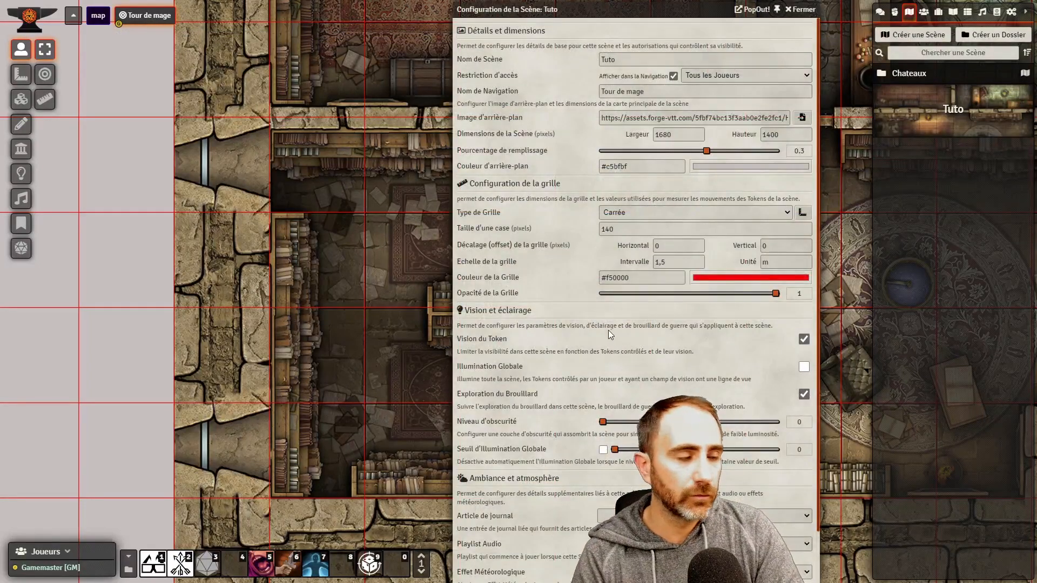
left_click(699, 276)
left_click(727, 346)
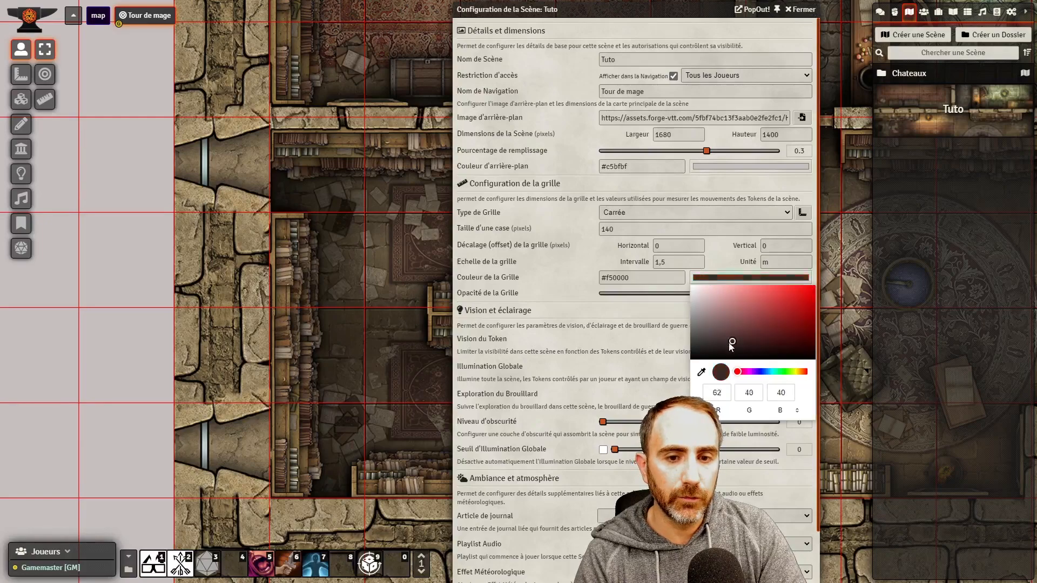
left_click(621, 330)
left_click_drag(776, 293, 654, 293)
scroll(585, 301, "down", 1)
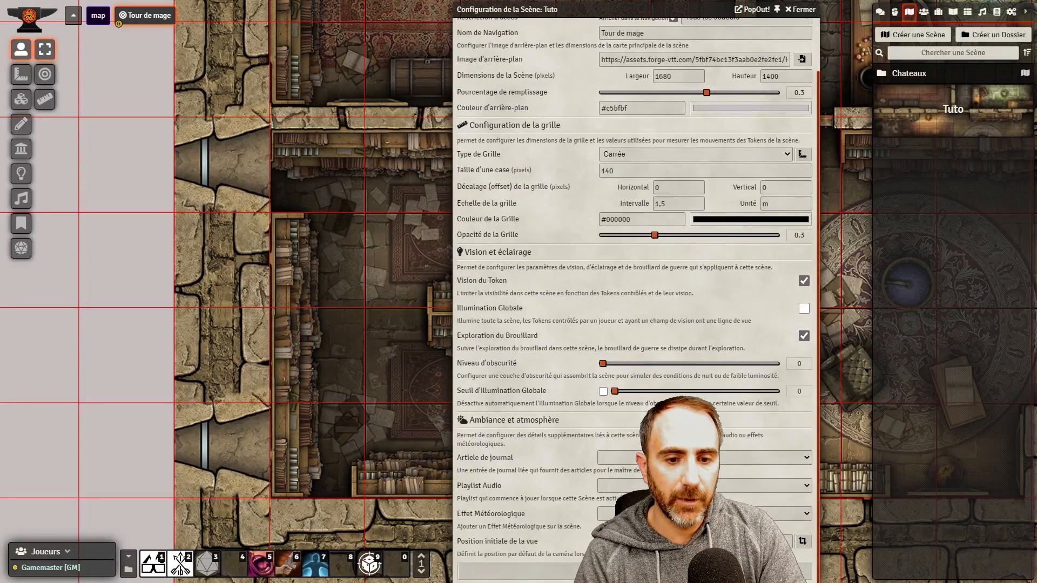
left_click(908, 91)
Reopen the Tuto scene's configuration and move the Druid token onto a free grid square above the study, outside the map
right_click(941, 112)
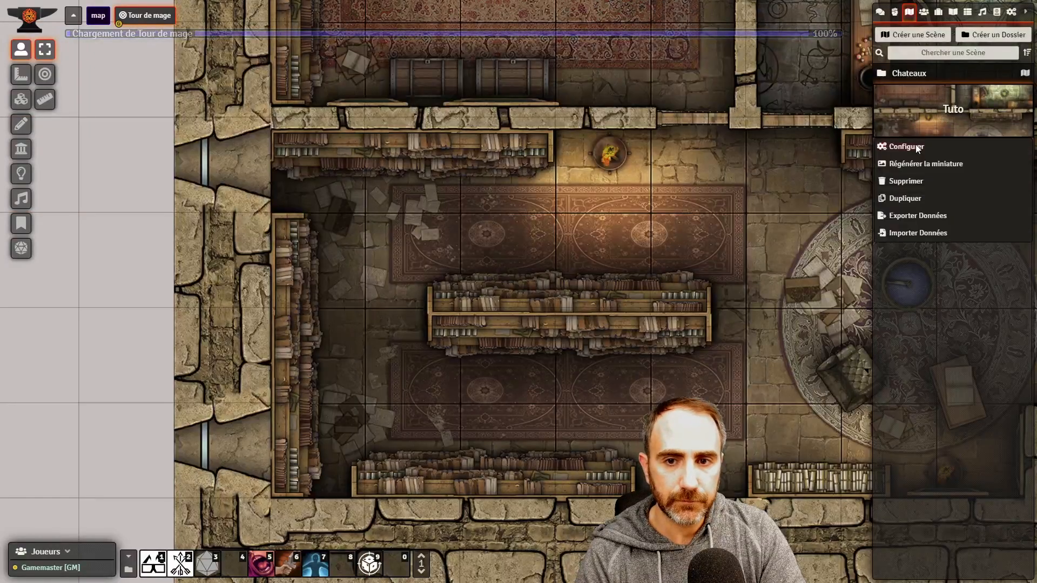
left_click(916, 144)
scroll(531, 316, "down", 1)
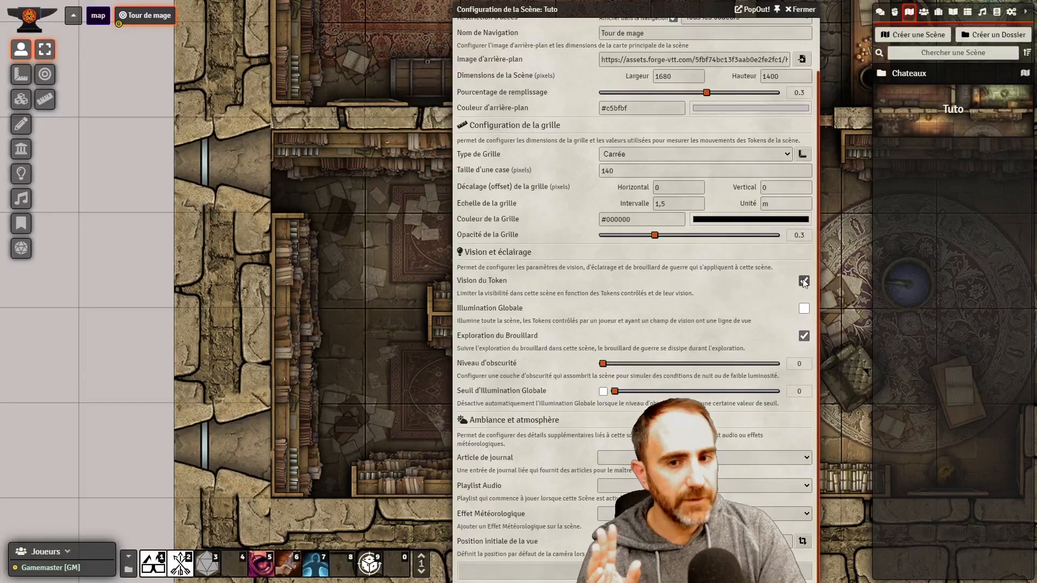
scroll(433, 220, "down", 1)
scroll(433, 219, "down", 4)
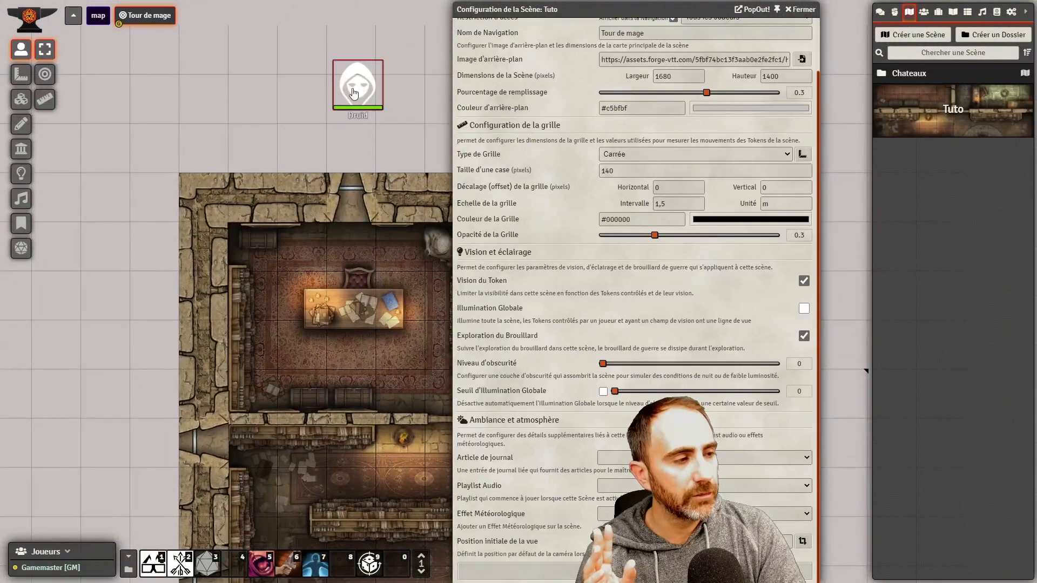
left_click_drag(335, 106, 264, 123)
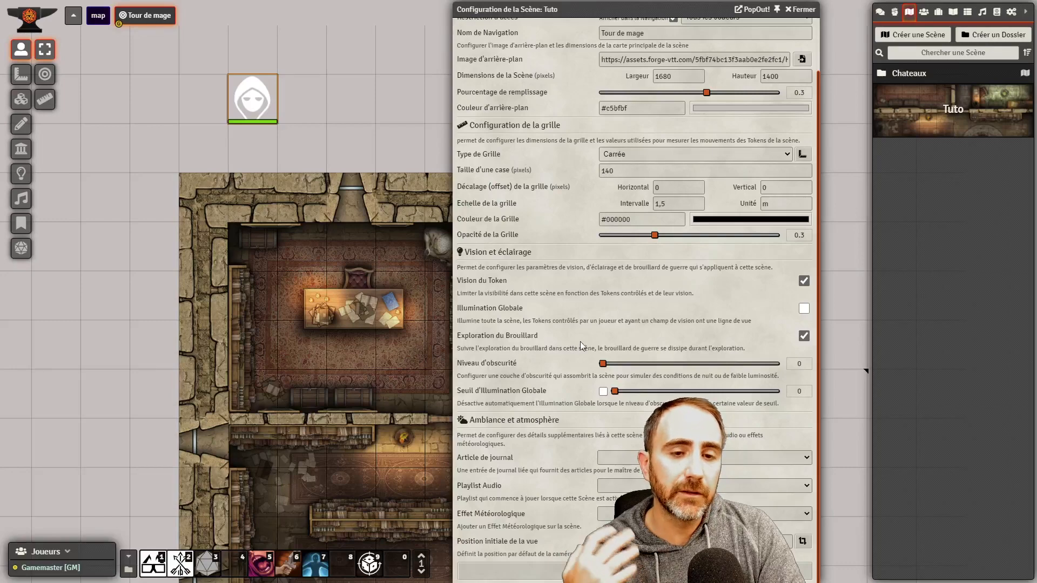
Disable token vision (Vision du Token) for the Tuto scene and save the configuration
left_click(805, 287)
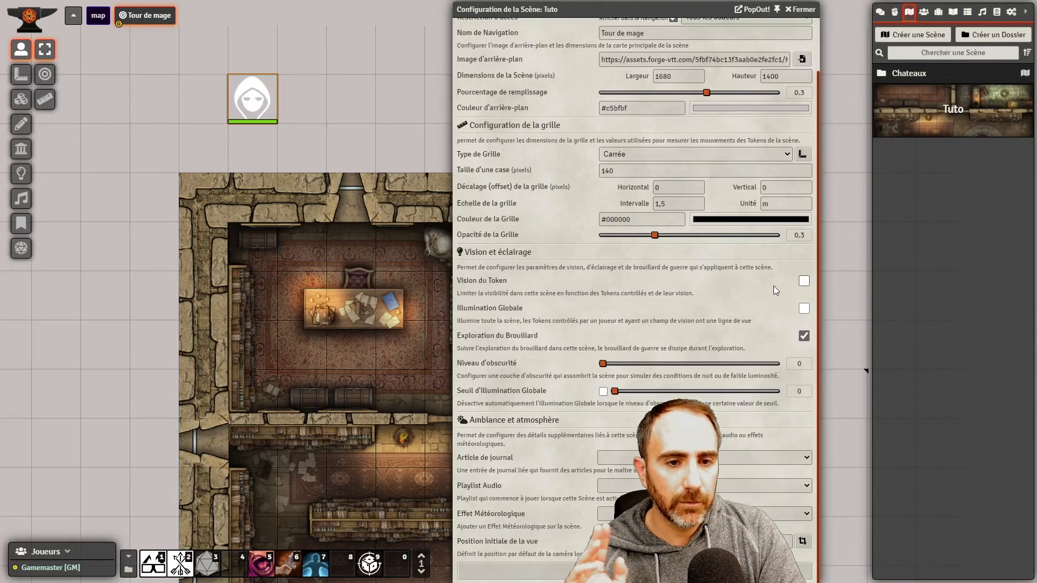
left_click(551, 572)
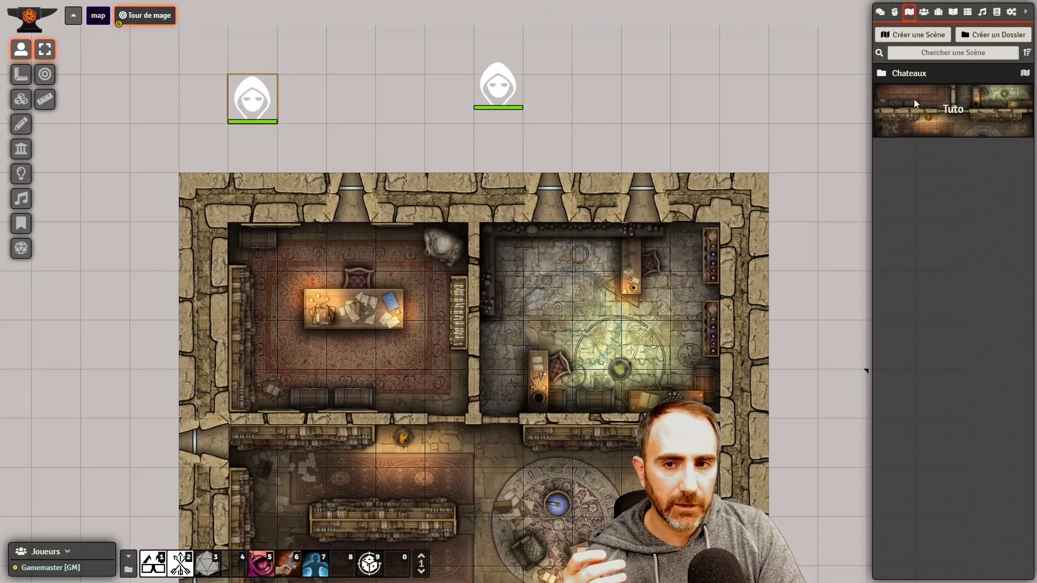
Enable both token vision and global illumination (Illumination Globale) for the Tuto scene, and save the configuration
right_click(932, 107)
left_click(901, 148)
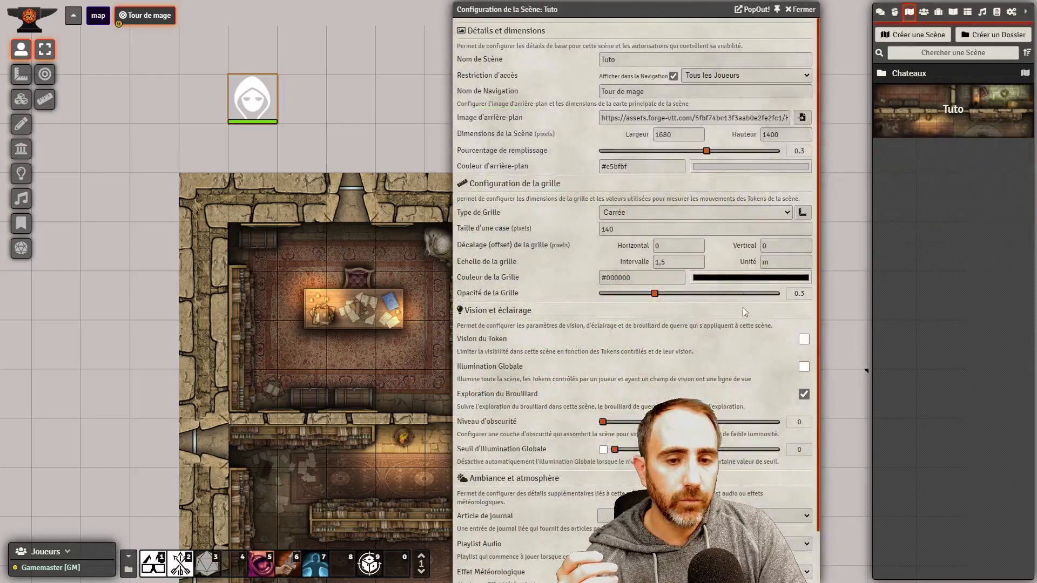
left_click(803, 339)
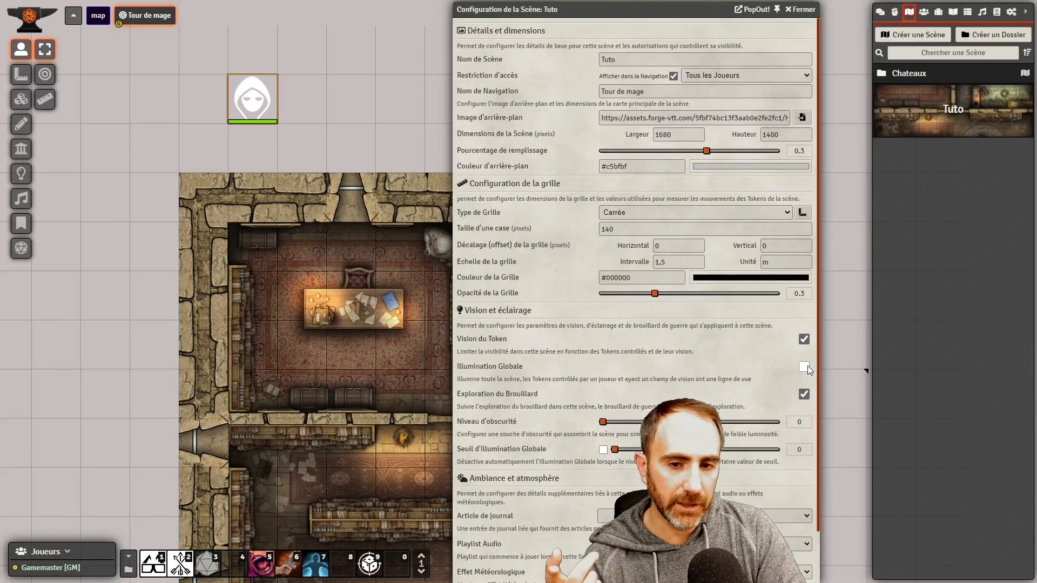
left_click(805, 368)
scroll(688, 371, "down", 1)
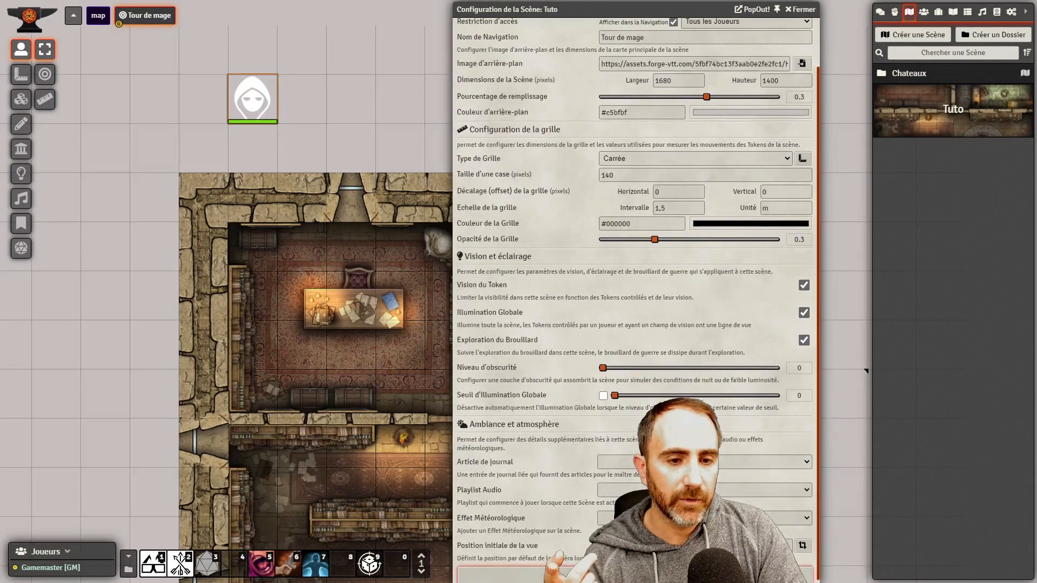
left_click(540, 574)
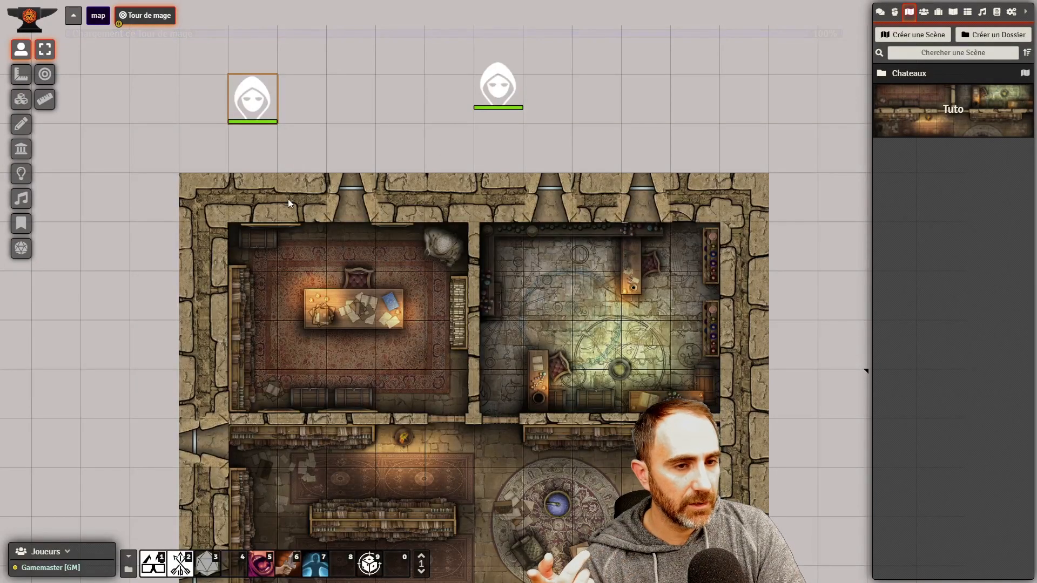
Disable global illumination in the Tuto scene's configuration, leaving token vision enabled, and save
scroll(252, 224, "down", 2)
scroll(238, 249, "down", 1)
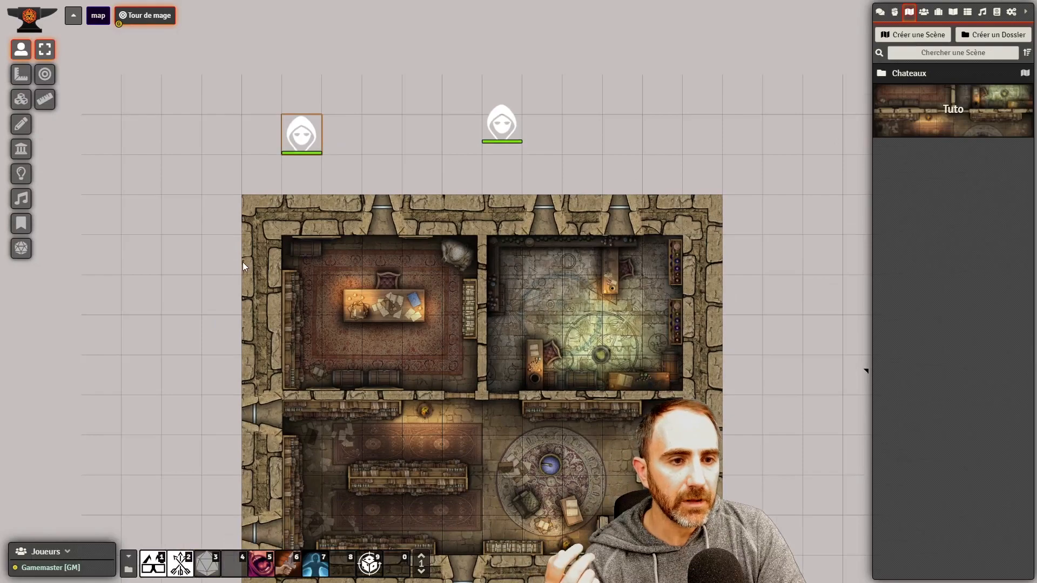
right_click(941, 129)
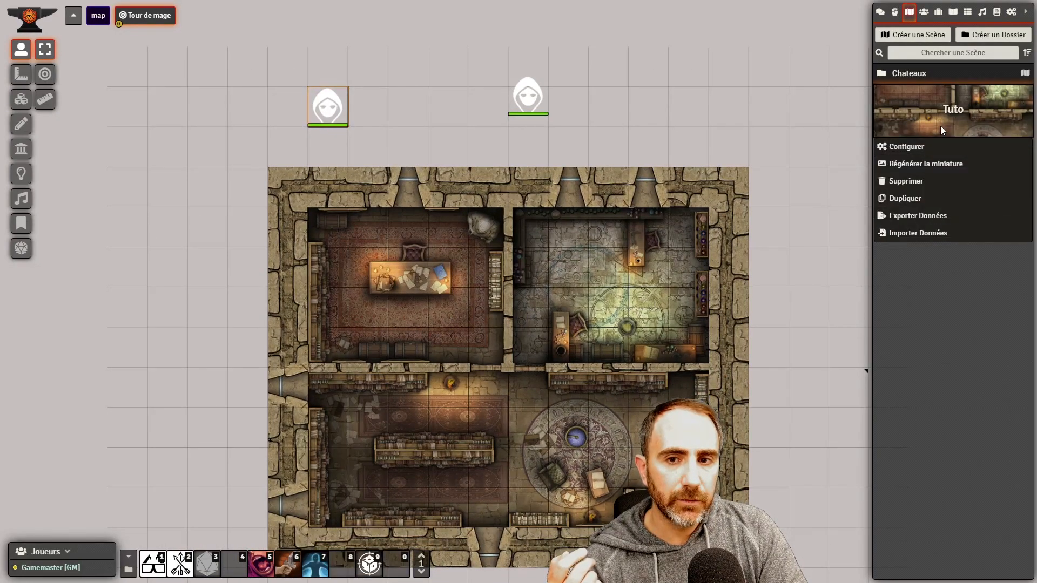
left_click(903, 146)
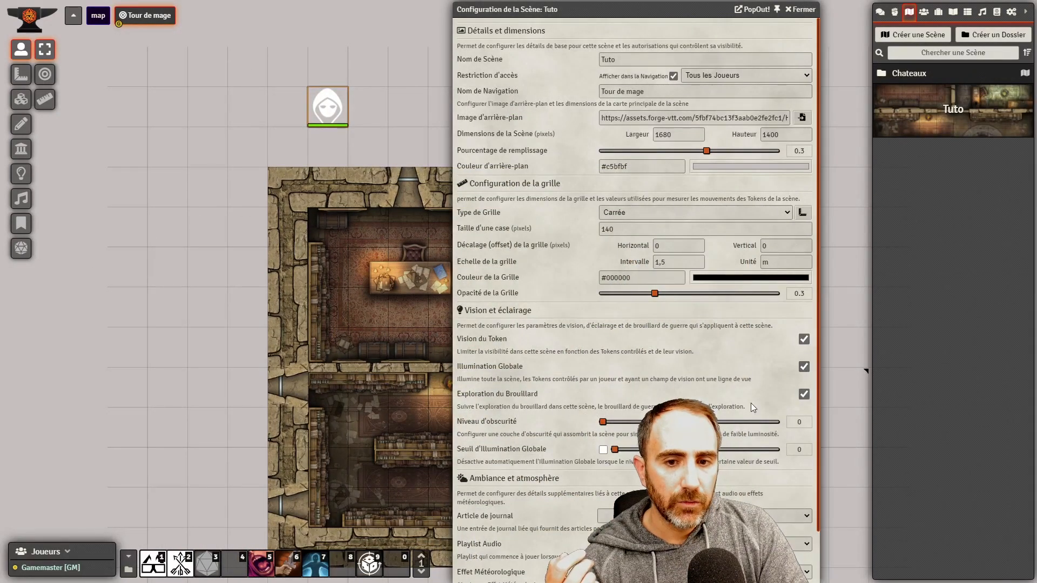
left_click(804, 367)
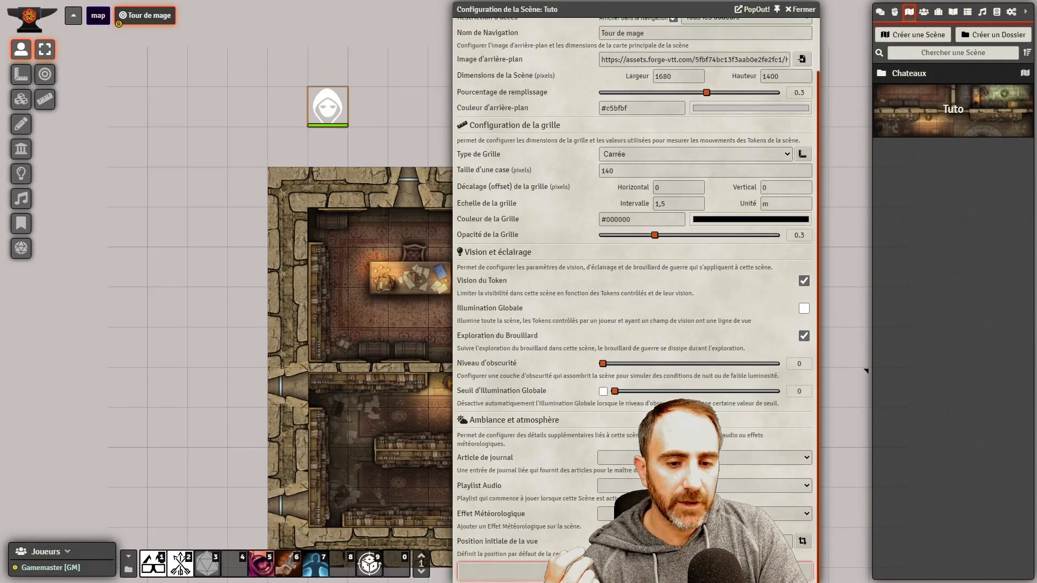
left_click(635, 572)
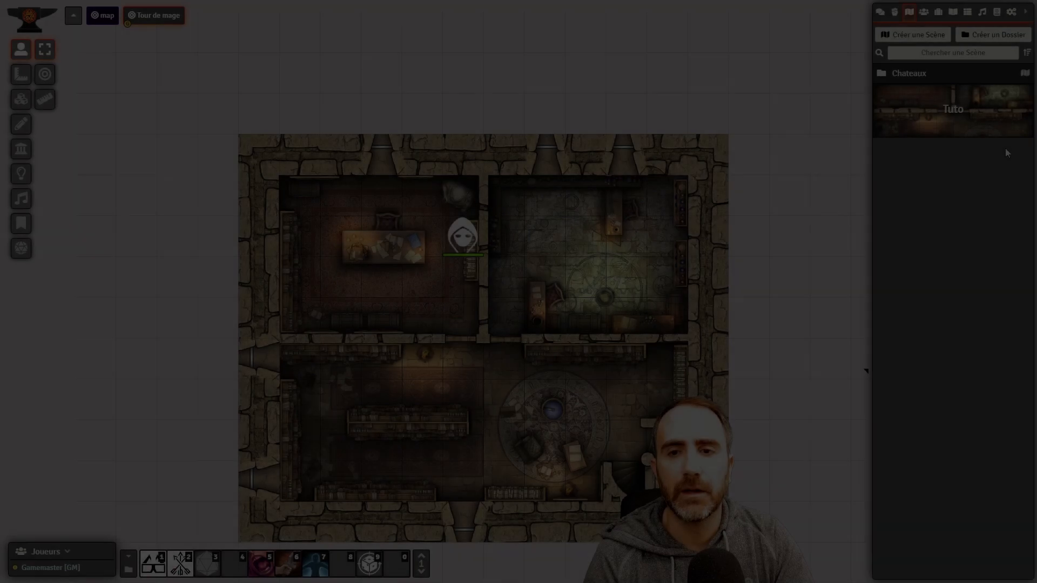
Review the vision and fog exploration (Exploration du Brouillard) settings in the Tuto scene's configuration and save it
right_click(953, 118)
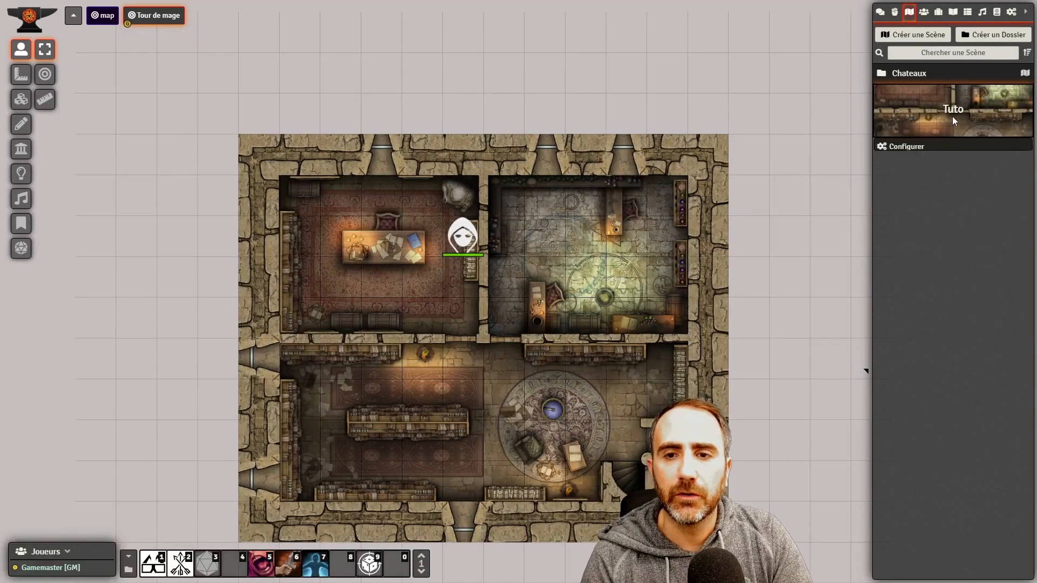
left_click(907, 147)
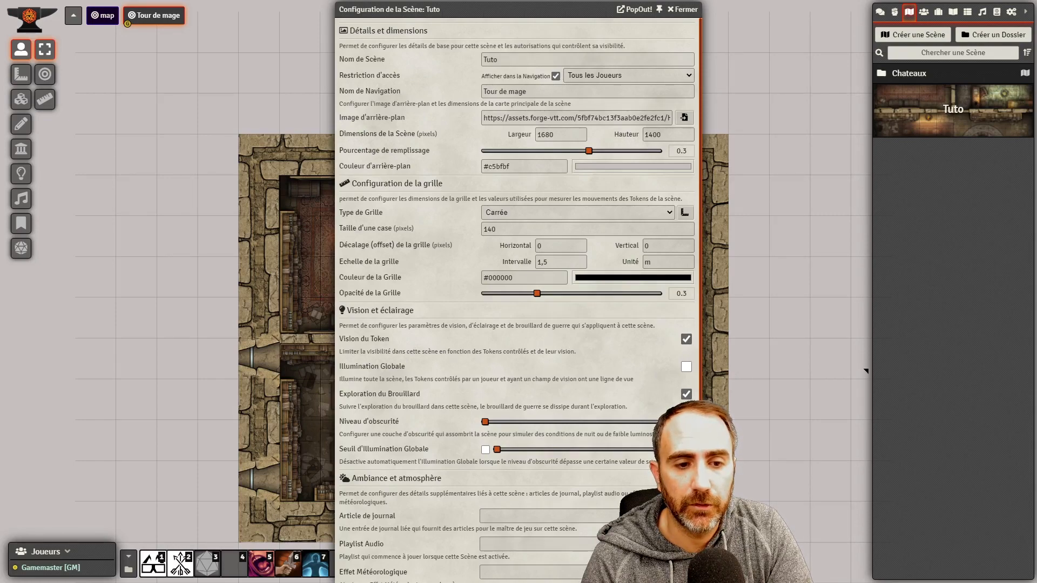
scroll(570, 385, "down", 2)
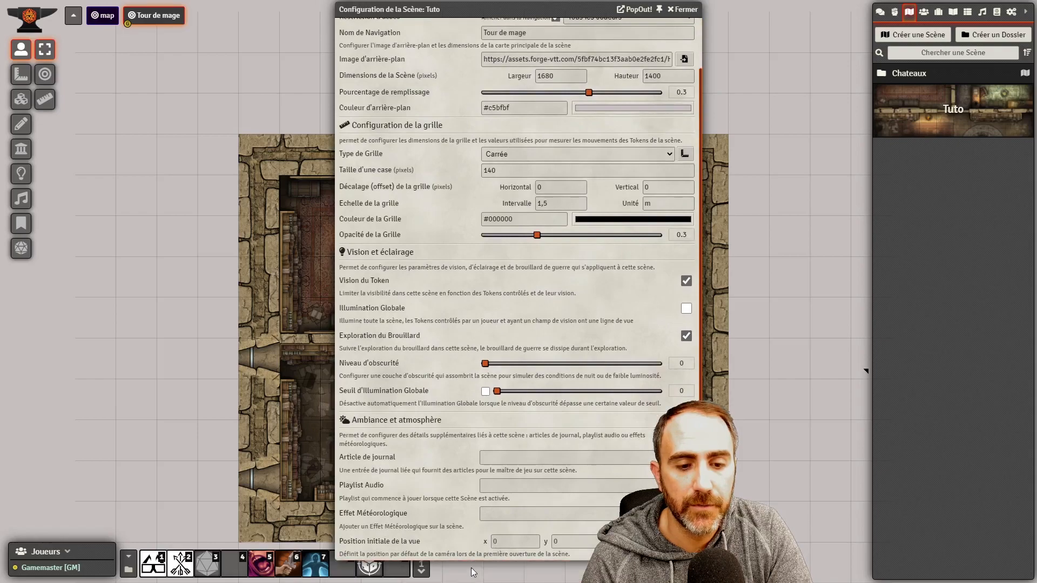
left_click(471, 568)
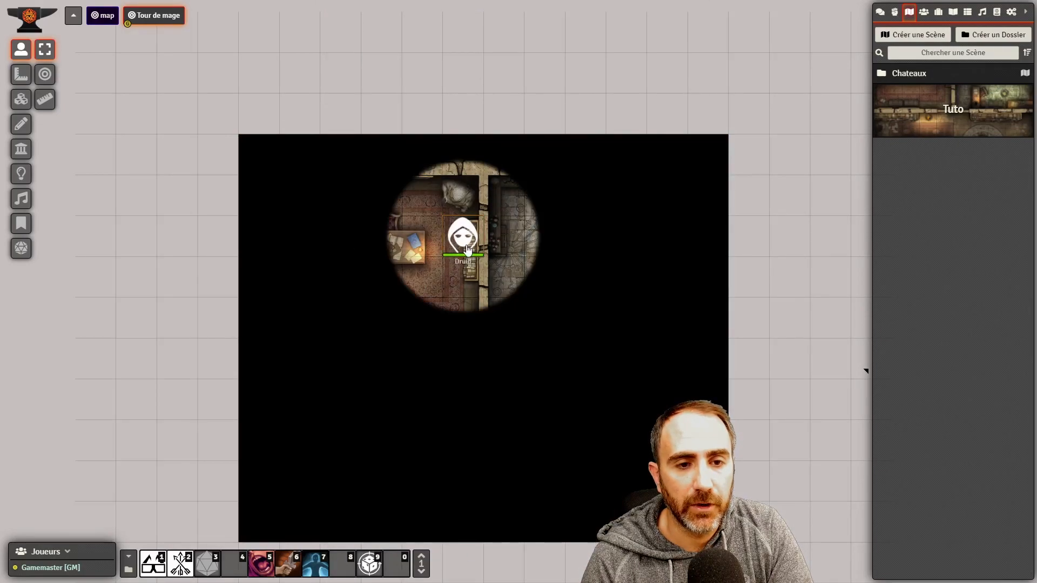
Move the Druid token across the study and down into the library, ending just above the central bookshelf, to explore the fog
left_click_drag(432, 239, 355, 251)
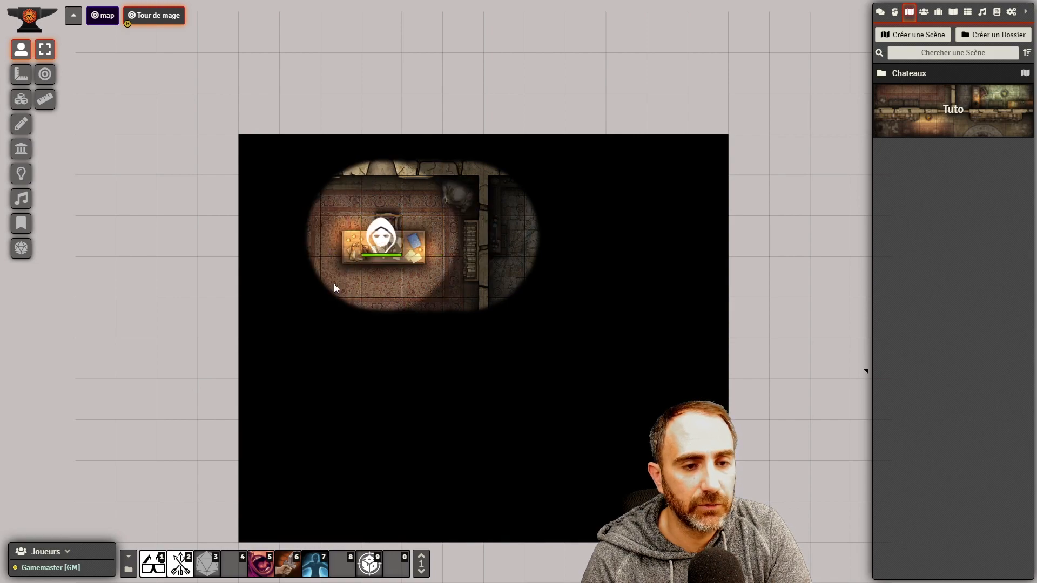
key("Down")
key("Left")
left_click_drag(343, 311, 357, 367)
key("Down")
key("Right")
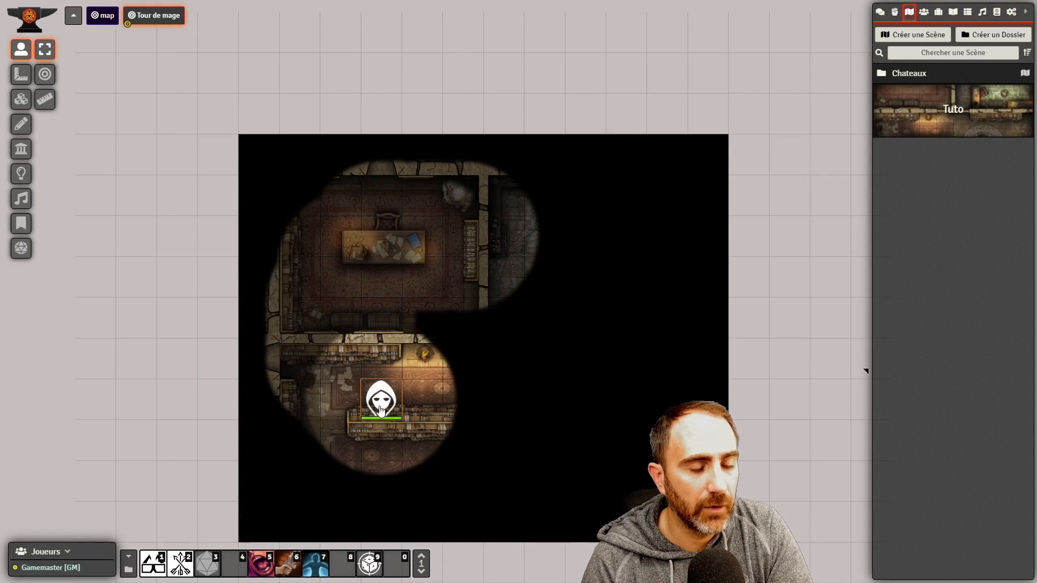
Set the Druid token's Vision réduite to 2 and Vision normale to 3, update it, and move it two squares east in the library
right_click(382, 404)
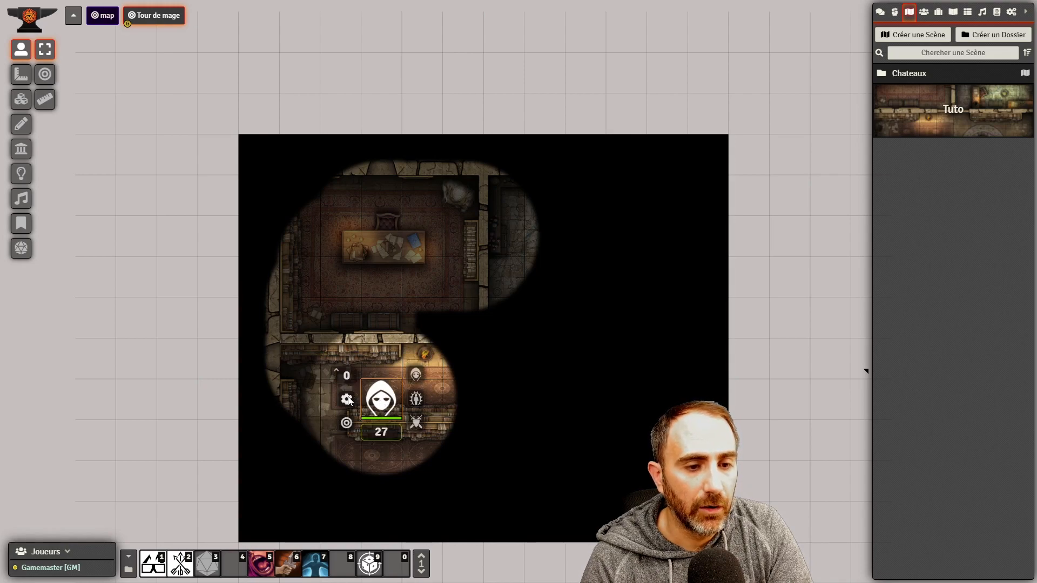
left_click(347, 401)
left_click(558, 237)
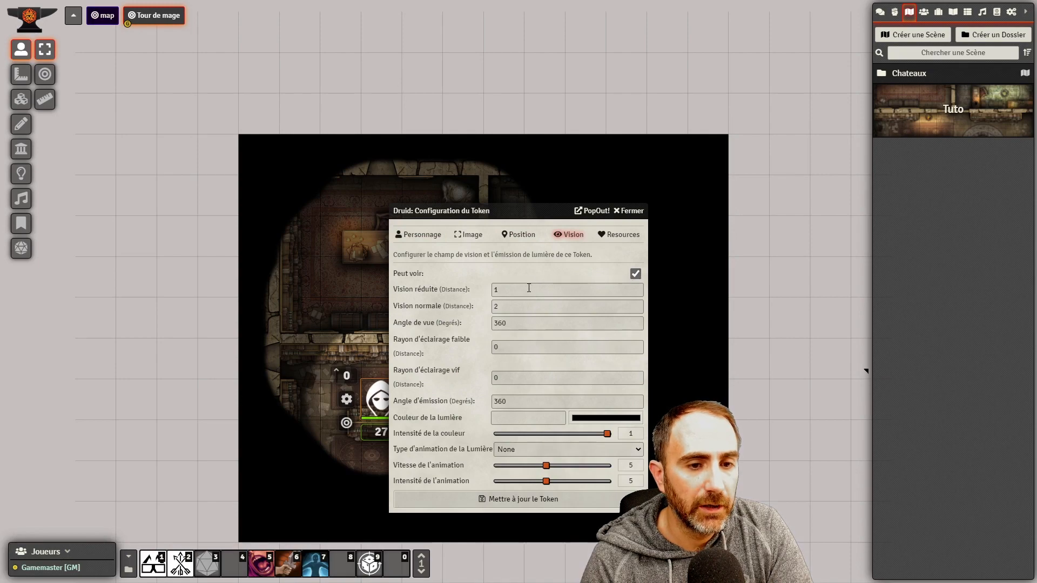
left_click(512, 290)
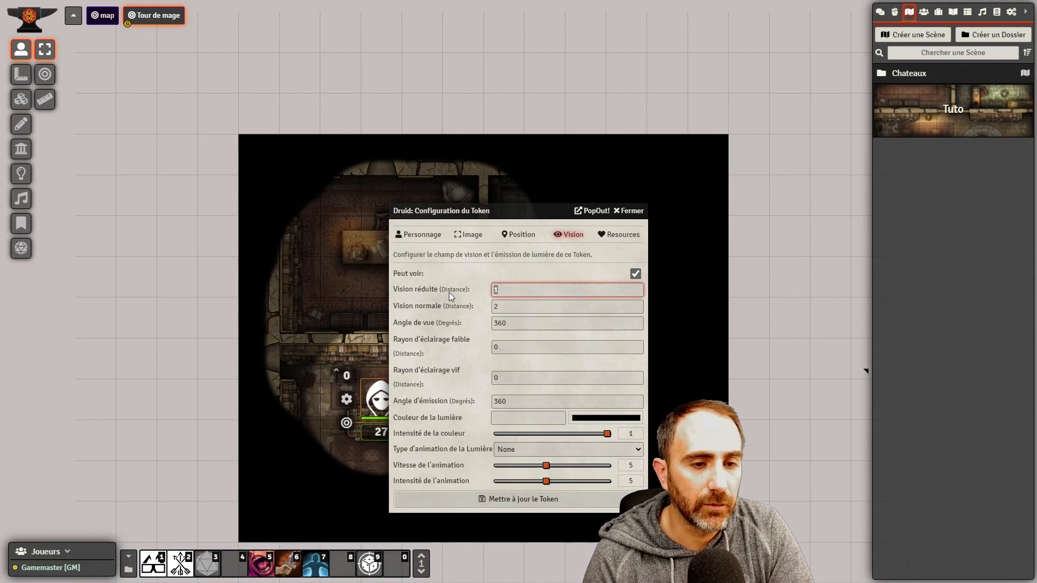
type("2")
left_click(515, 307)
type("3")
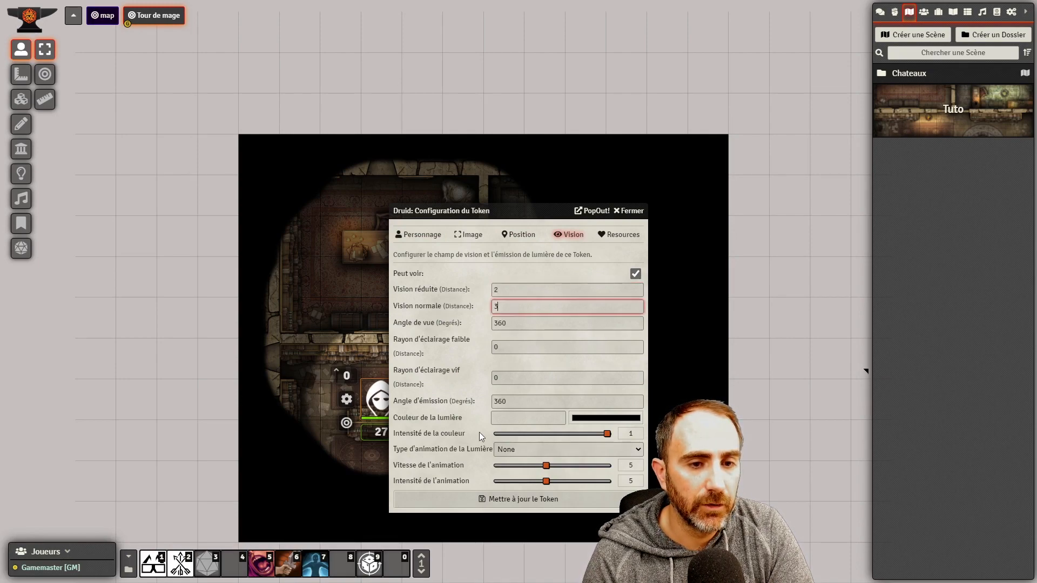
left_click(461, 498)
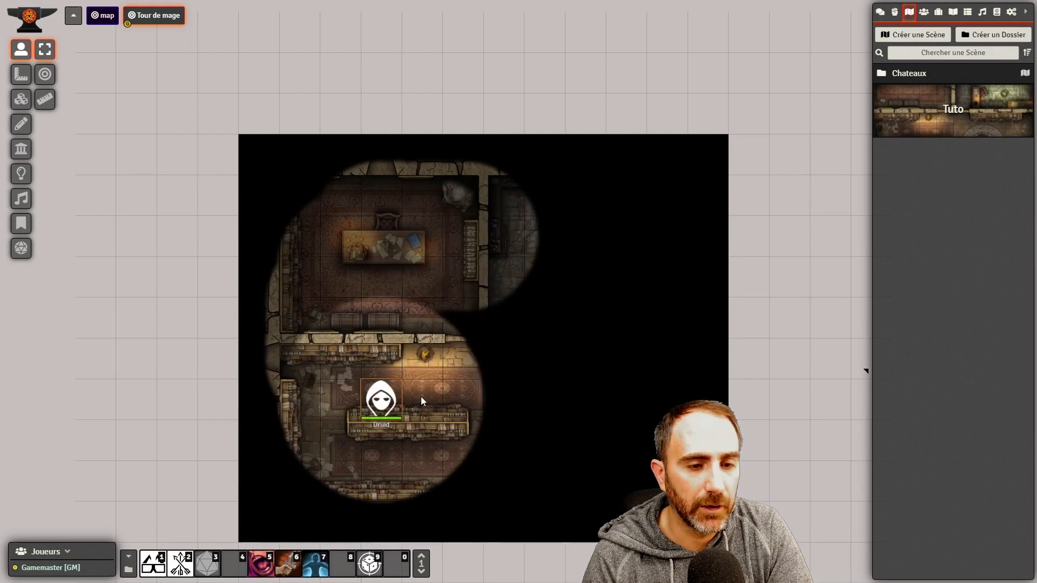
left_click_drag(396, 401, 468, 393)
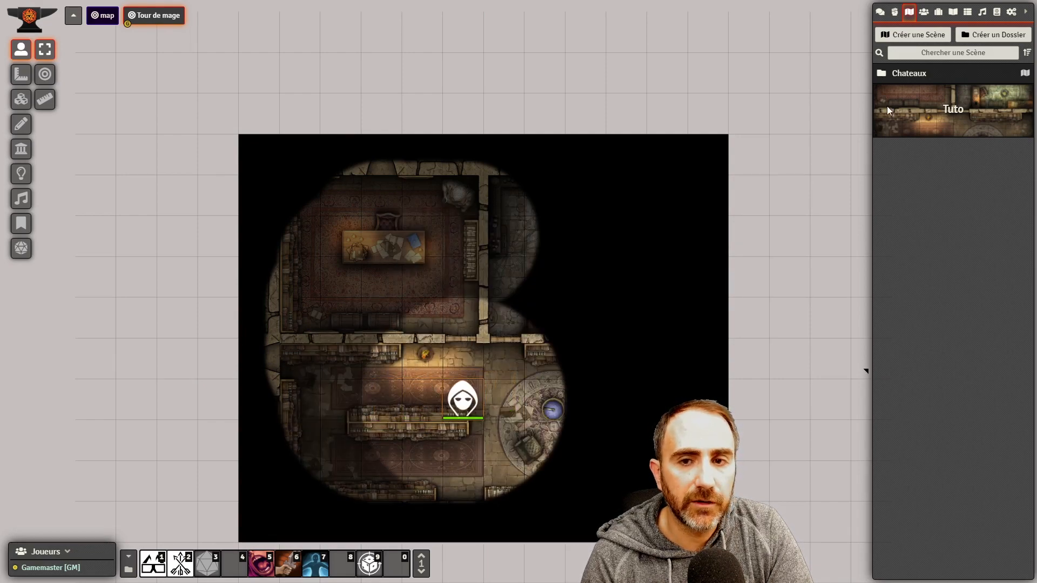
Disable fog exploration (Exploration du Brouillard) and enable global illumination (Illumination Globale) in the Tuto scene's configuration, and save
right_click(908, 102)
left_click(884, 149)
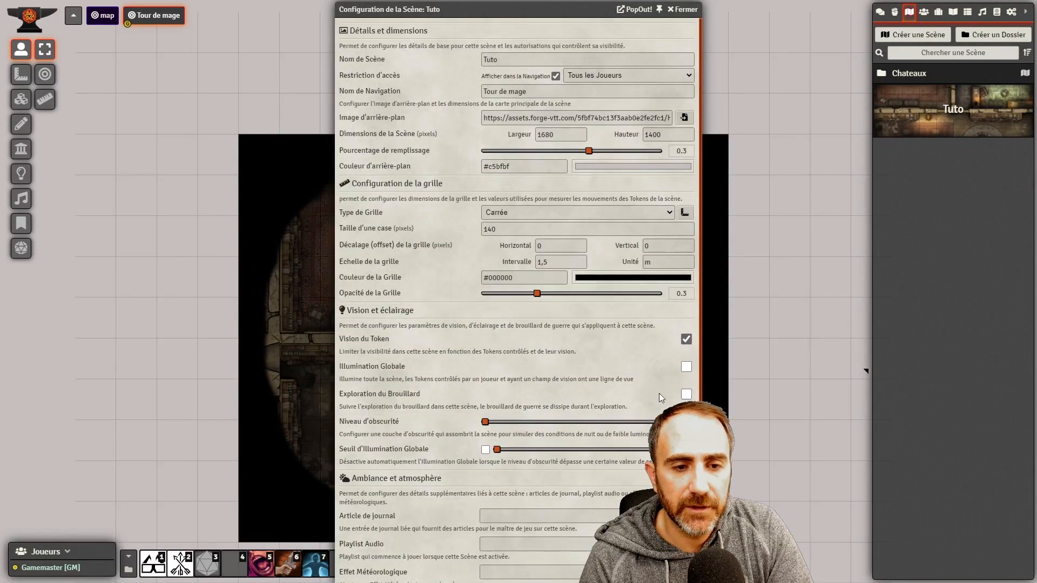
left_click(686, 367)
scroll(585, 358, "down", 2)
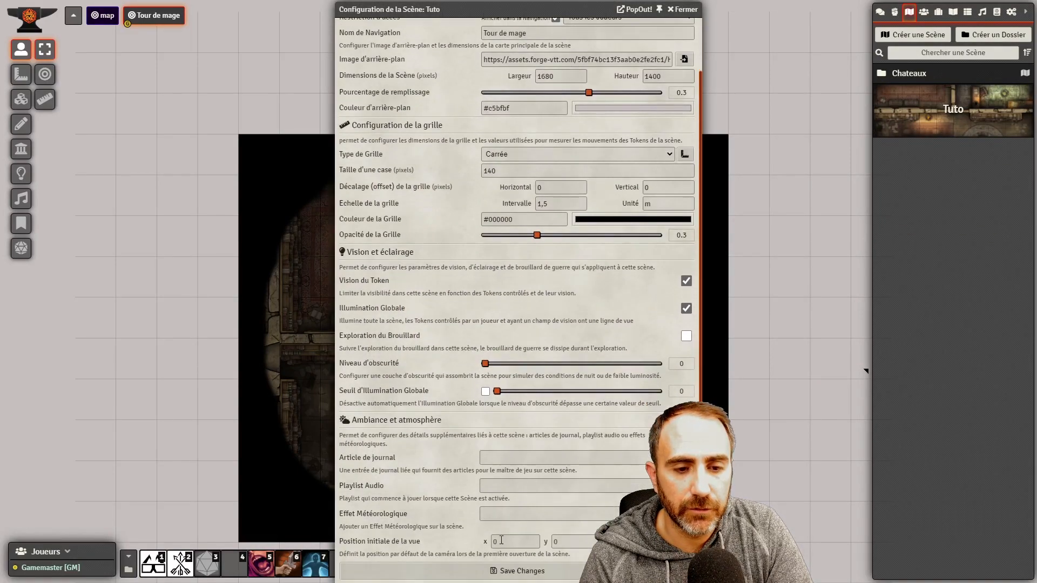
left_click(521, 568)
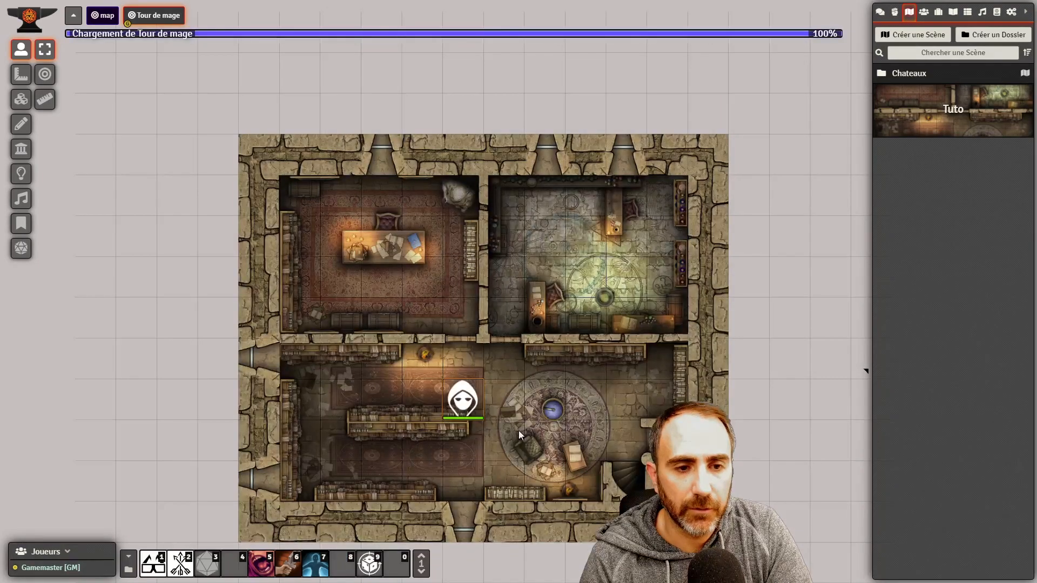
Try a darkness level (Niveau d'obscurité) of 0.4 in the Tuto scene's configuration and return it to 0
right_click(945, 118)
left_click(907, 146)
scroll(540, 332, "down", 2)
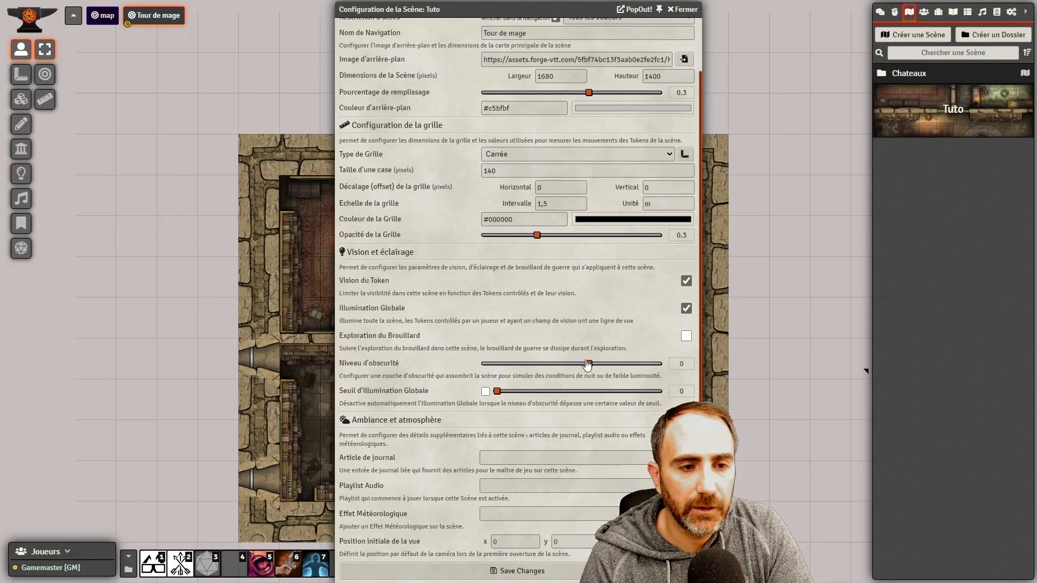
left_click_drag(587, 366, 554, 366)
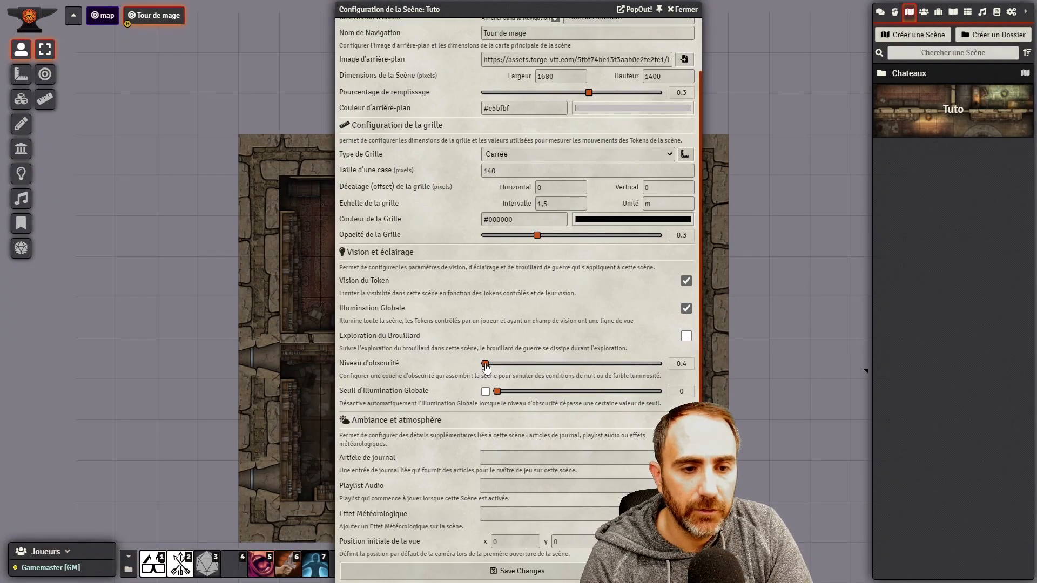
left_click_drag(486, 368, 452, 365)
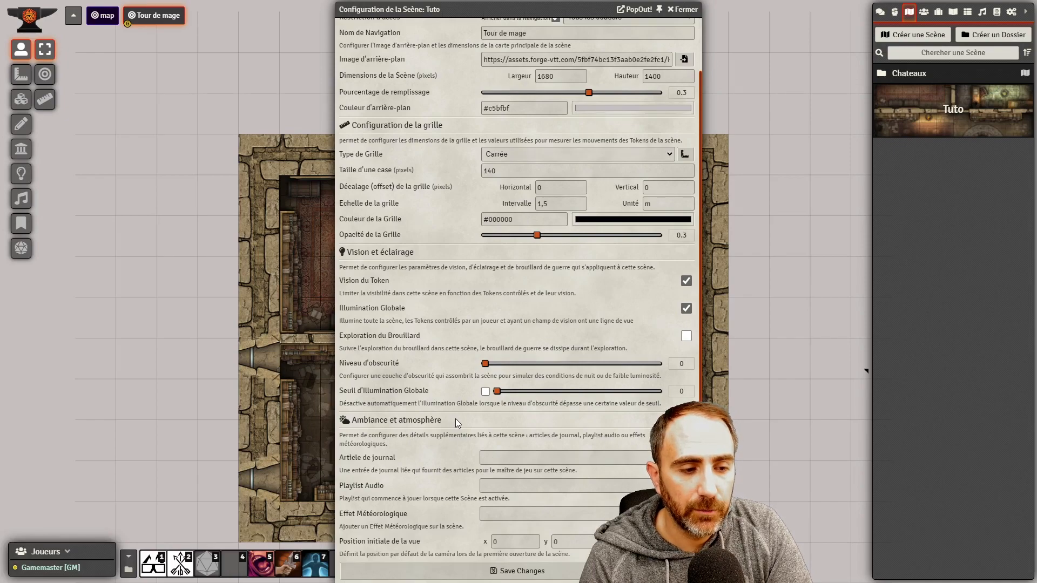
Examine the journal articles and audio playlists that can be linked to the scene, including the world's playlist directory
left_click(517, 460)
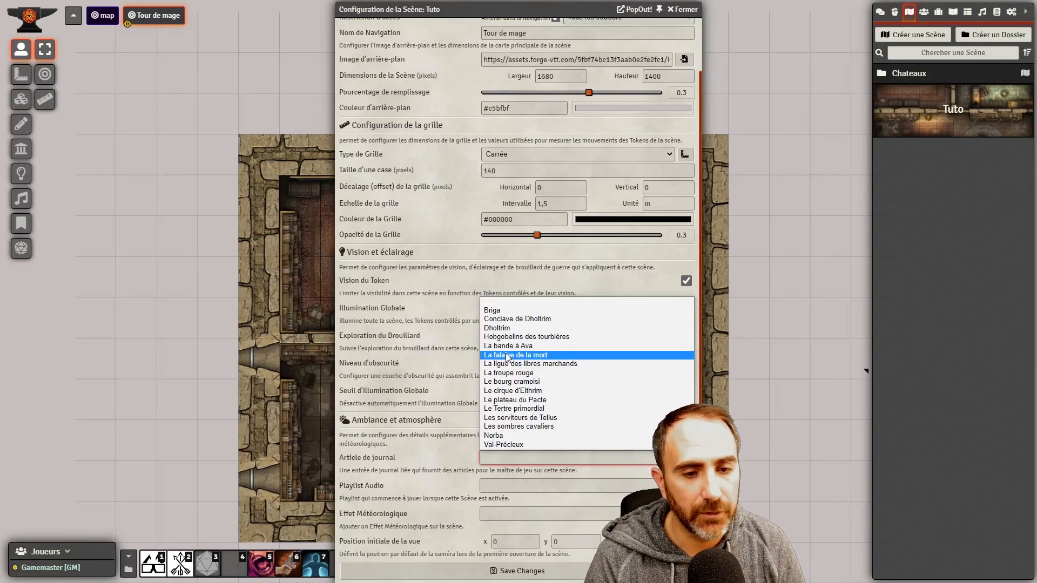
left_click(433, 464)
left_click(523, 487)
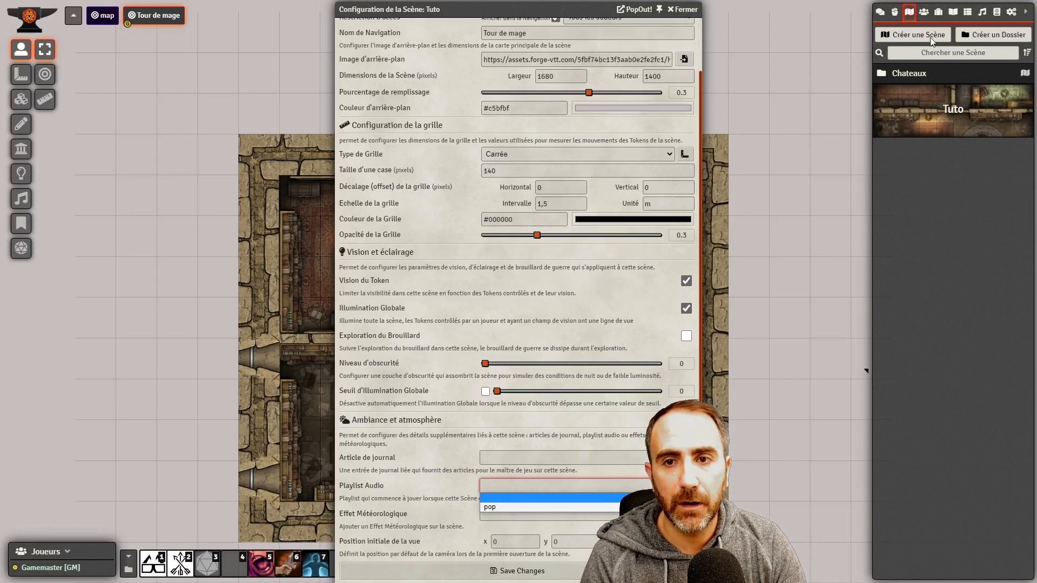
left_click(982, 12)
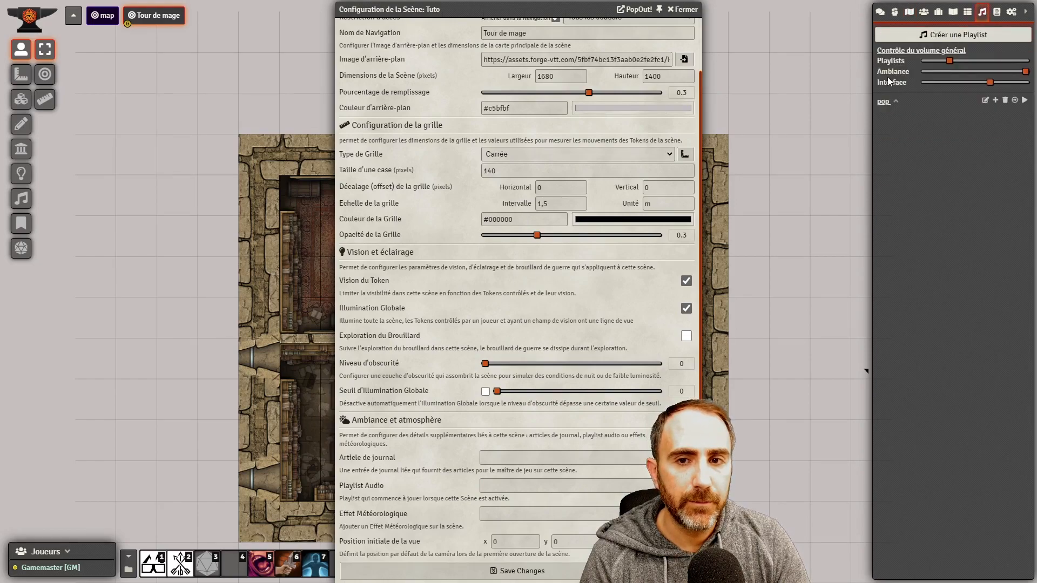
left_click(909, 12)
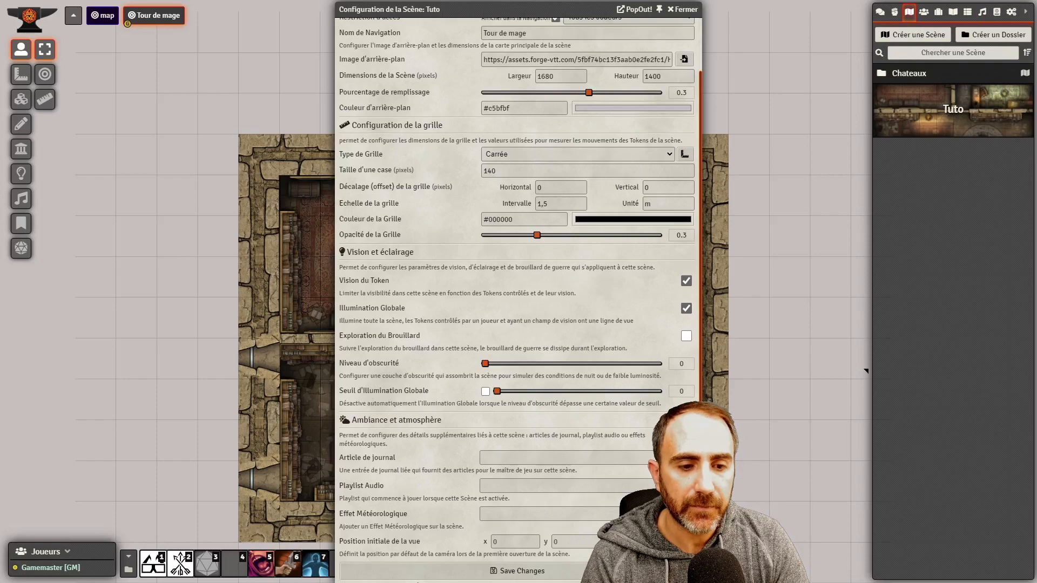
Set the scene's weather effect (Effet Météorologique) to Autumn Leaves, save the configuration, and inspect the effect on the map
left_click(540, 512)
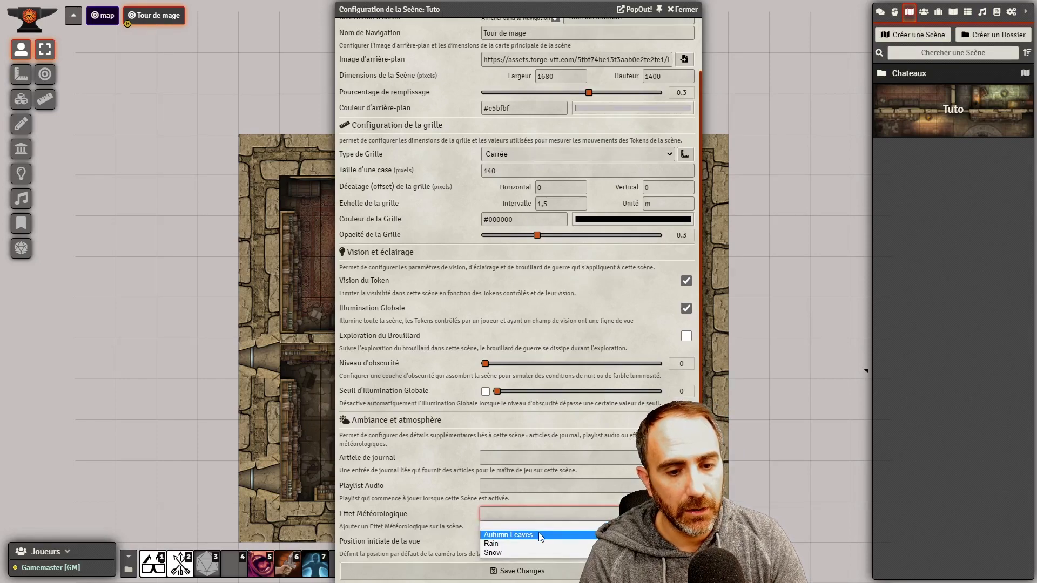
key("Escape")
key("Down")
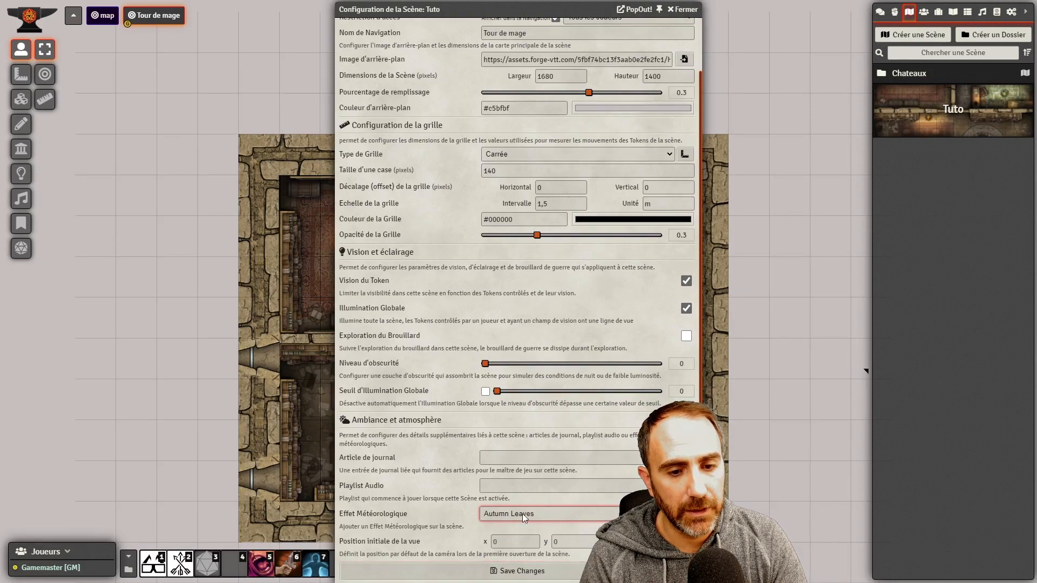
left_click(517, 571)
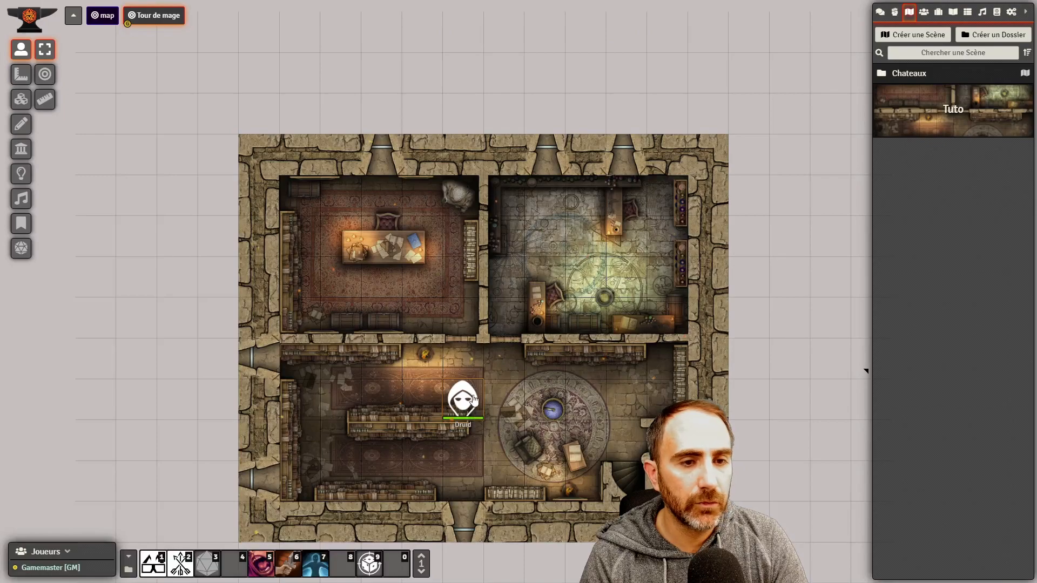
scroll(372, 280, "up", 10)
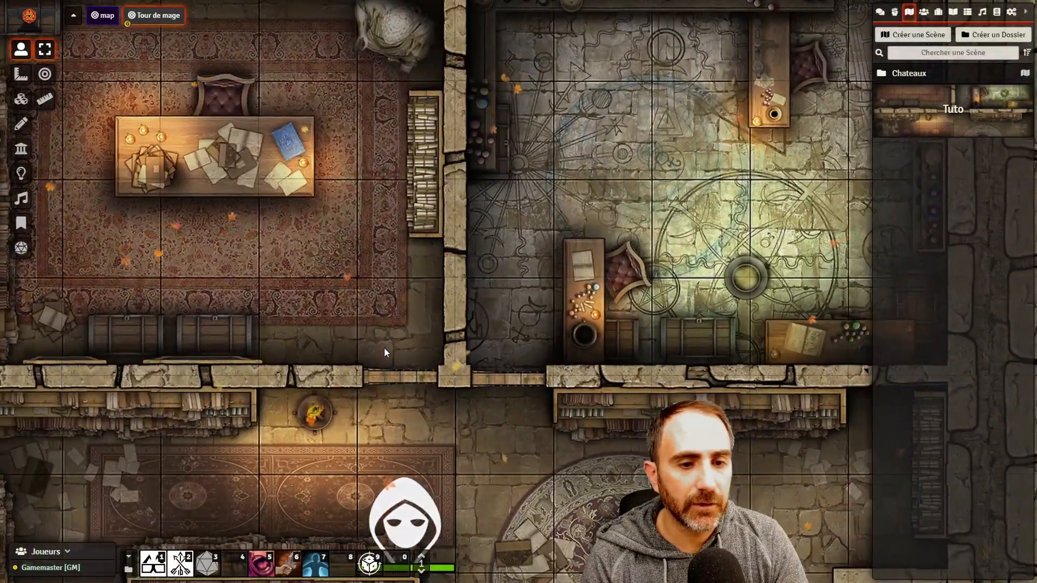
Capture the spiral staircase view as the Tuto scene's initial position (x 2384, y 1540, zoom 1.3), save, and switch to the map scene and back
left_click(941, 115)
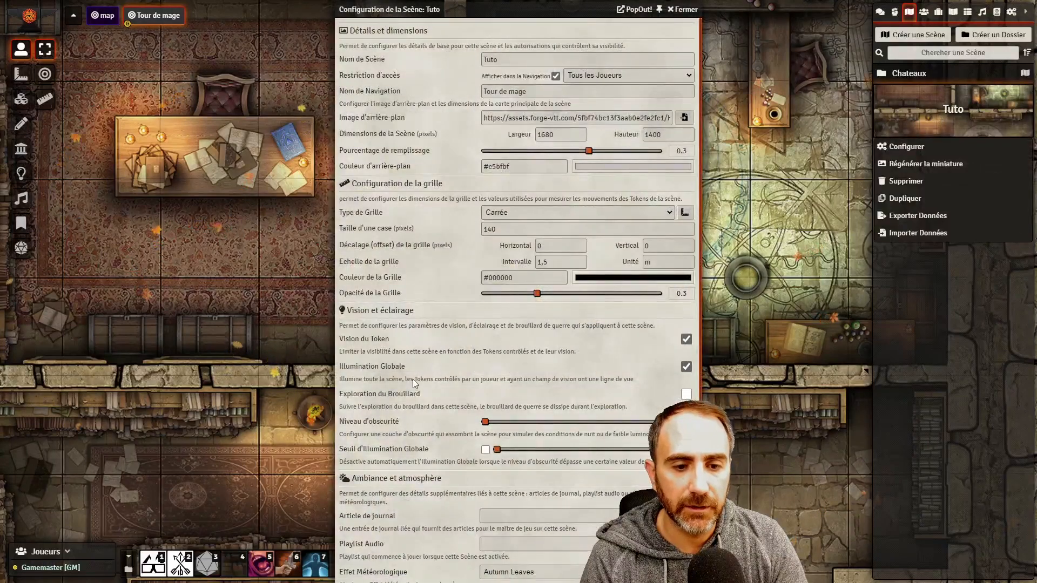
scroll(427, 375, "down", 3)
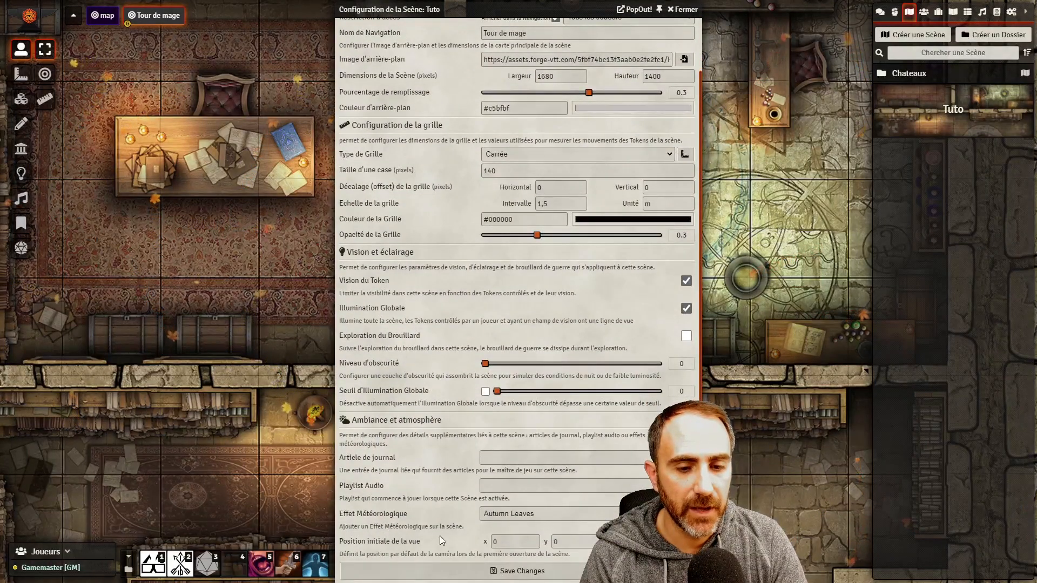
scroll(301, 289, "up", 3)
left_click_drag(301, 289, 211, 34)
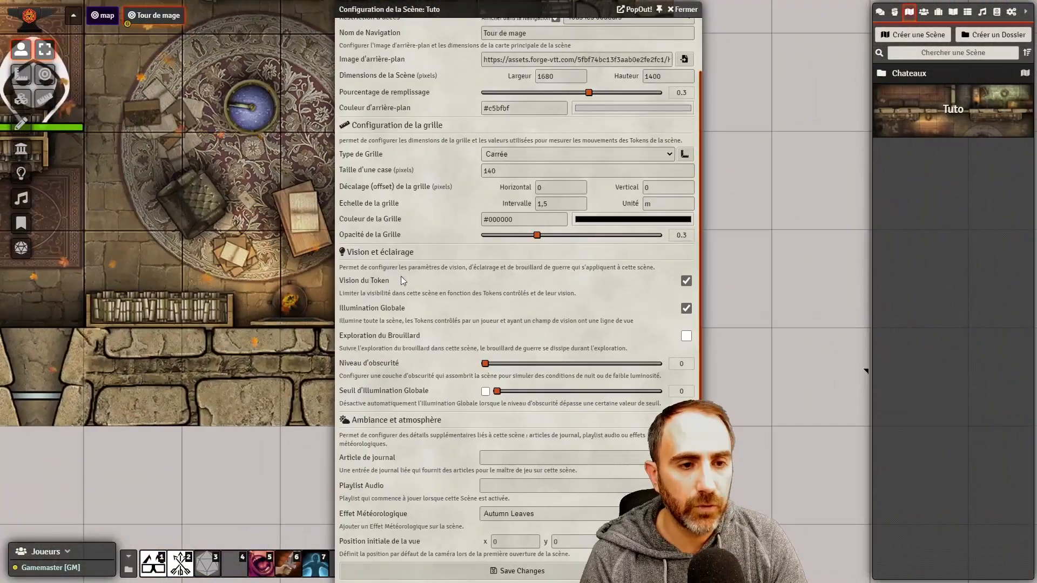
left_click_drag(274, 293, 63, 348)
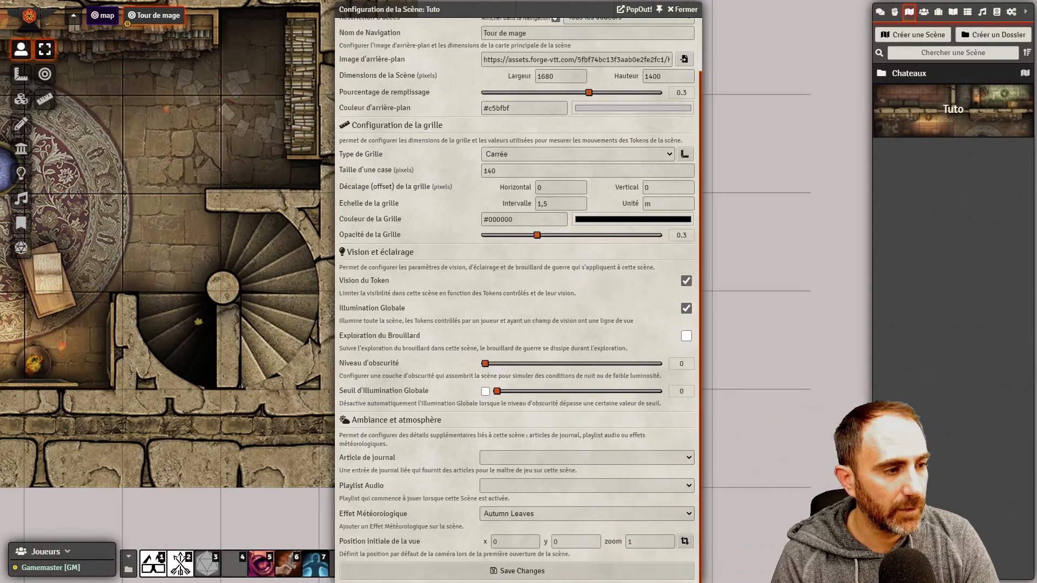
left_click(685, 542)
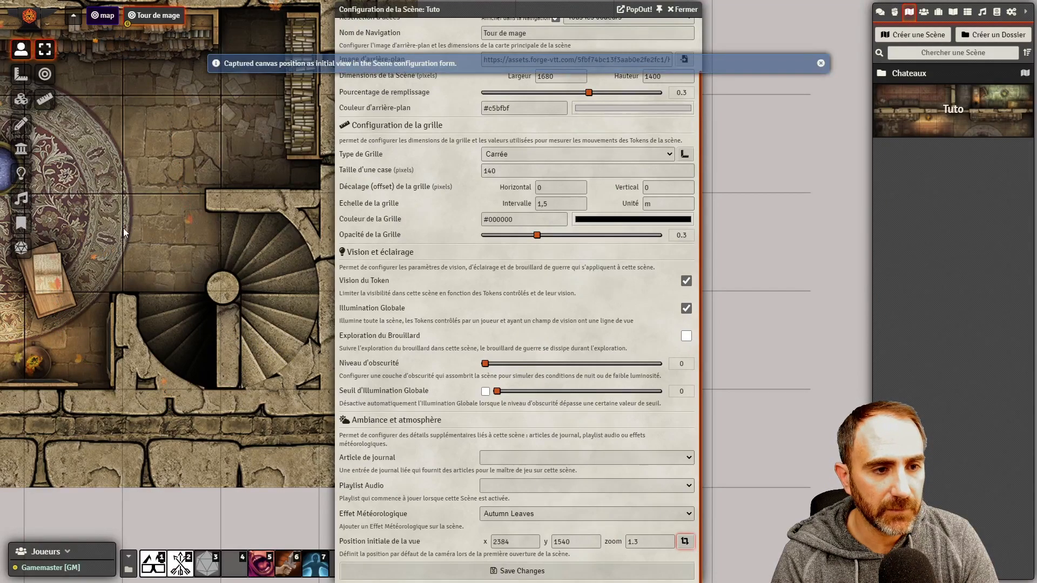
left_click_drag(150, 222, 303, 379)
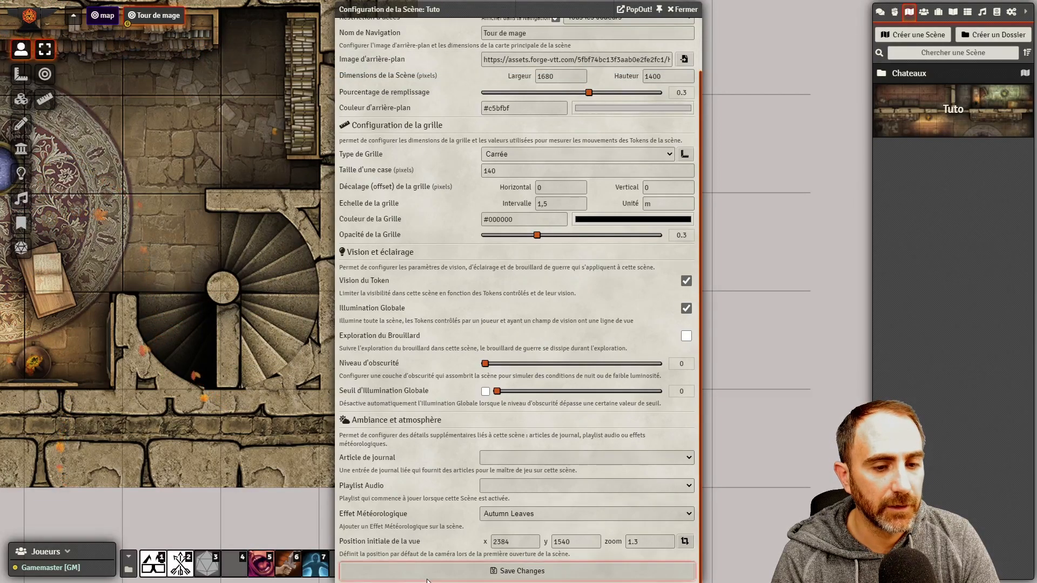
left_click(516, 571)
left_click(101, 22)
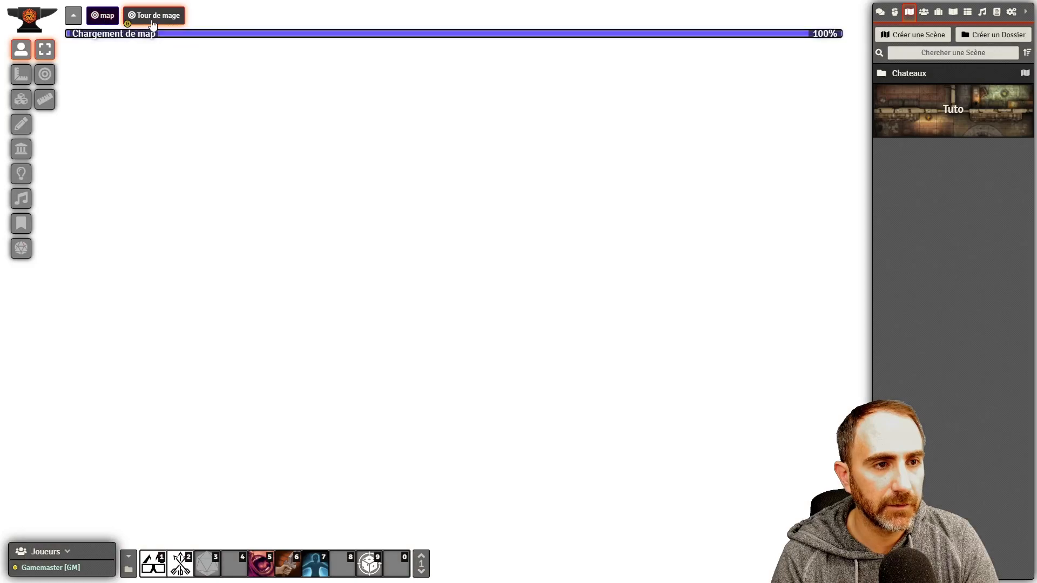
left_click(157, 15)
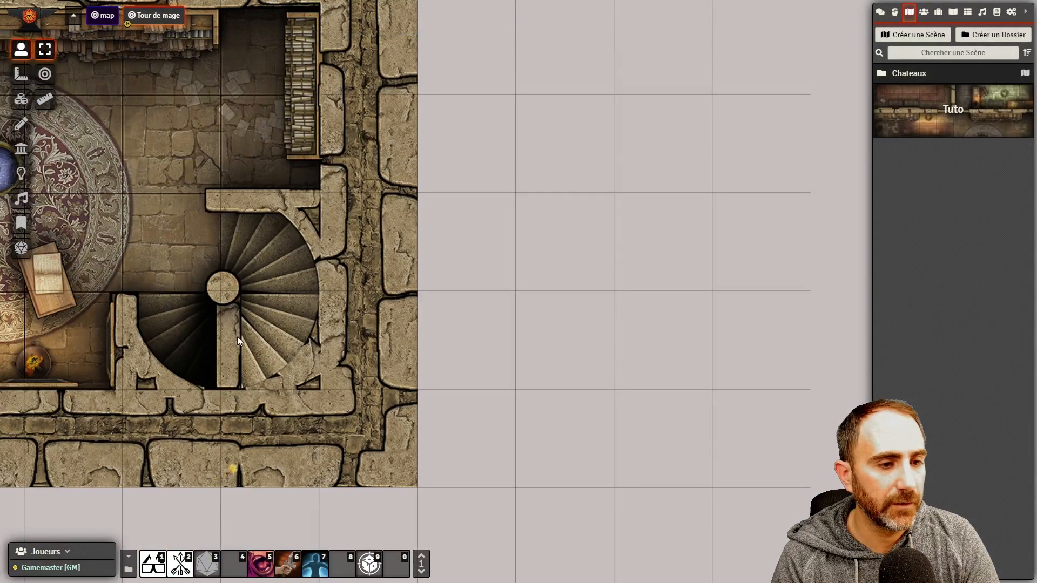